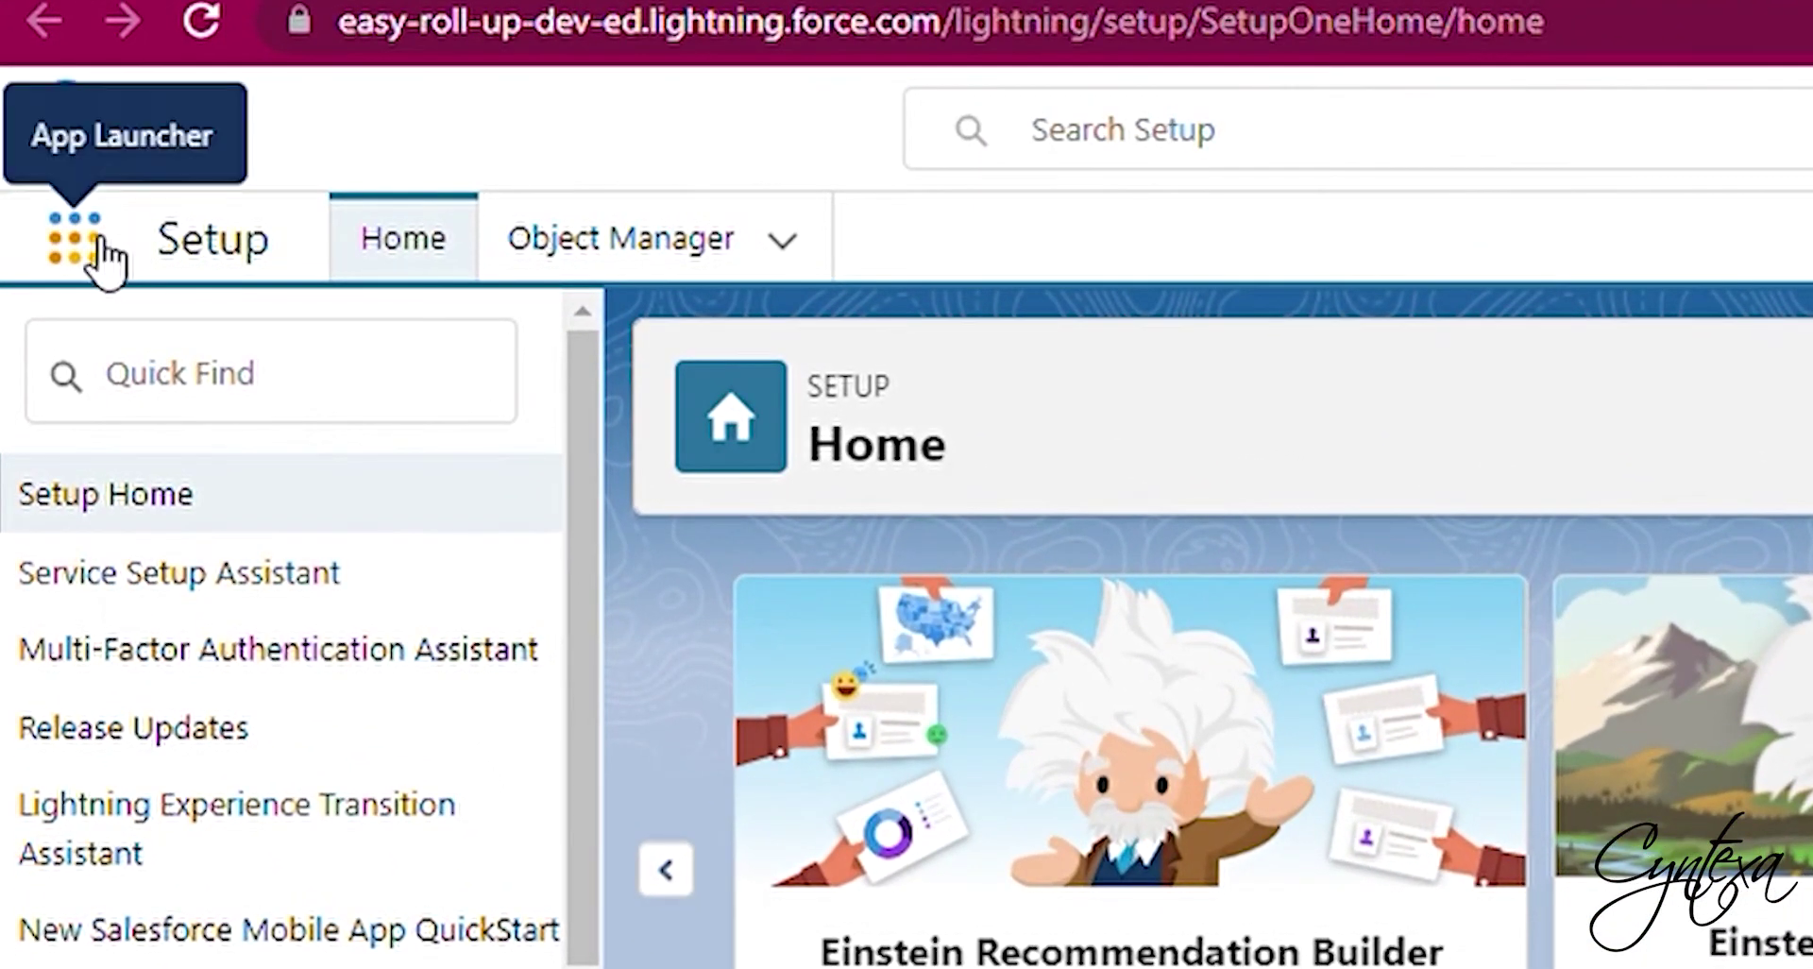
- Switch to the Easy Rollup app from the App Launcher's full app list
click(106, 236)
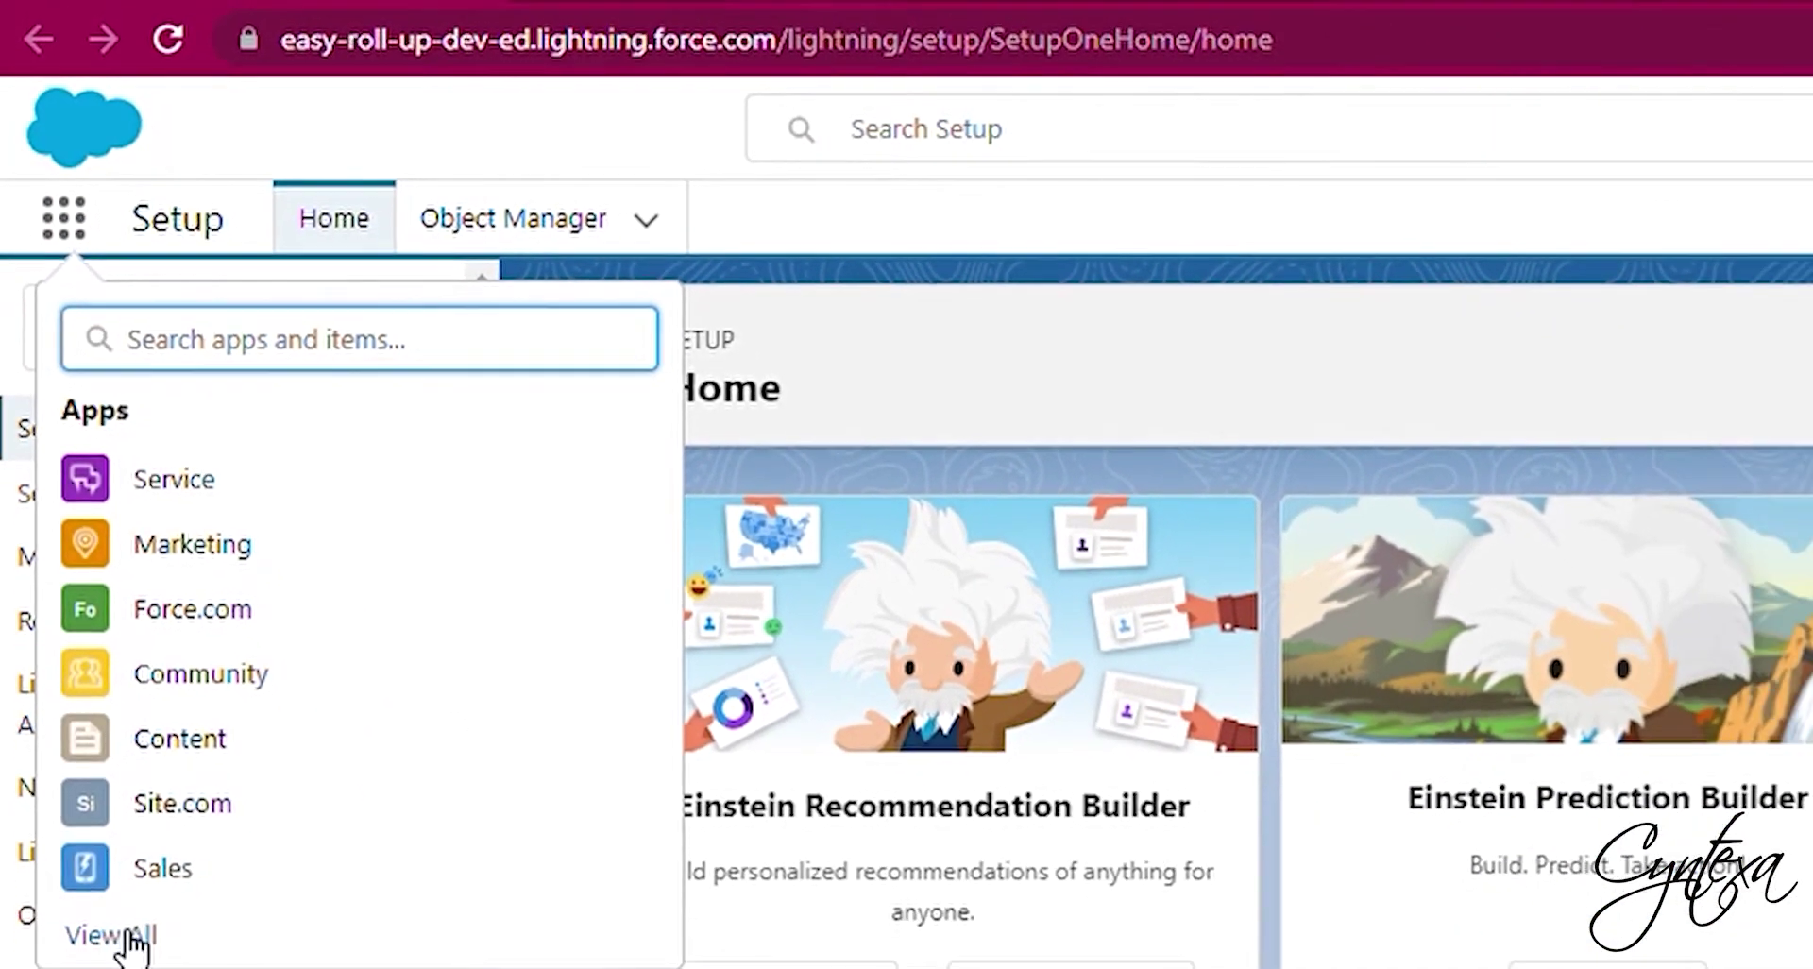
click(118, 935)
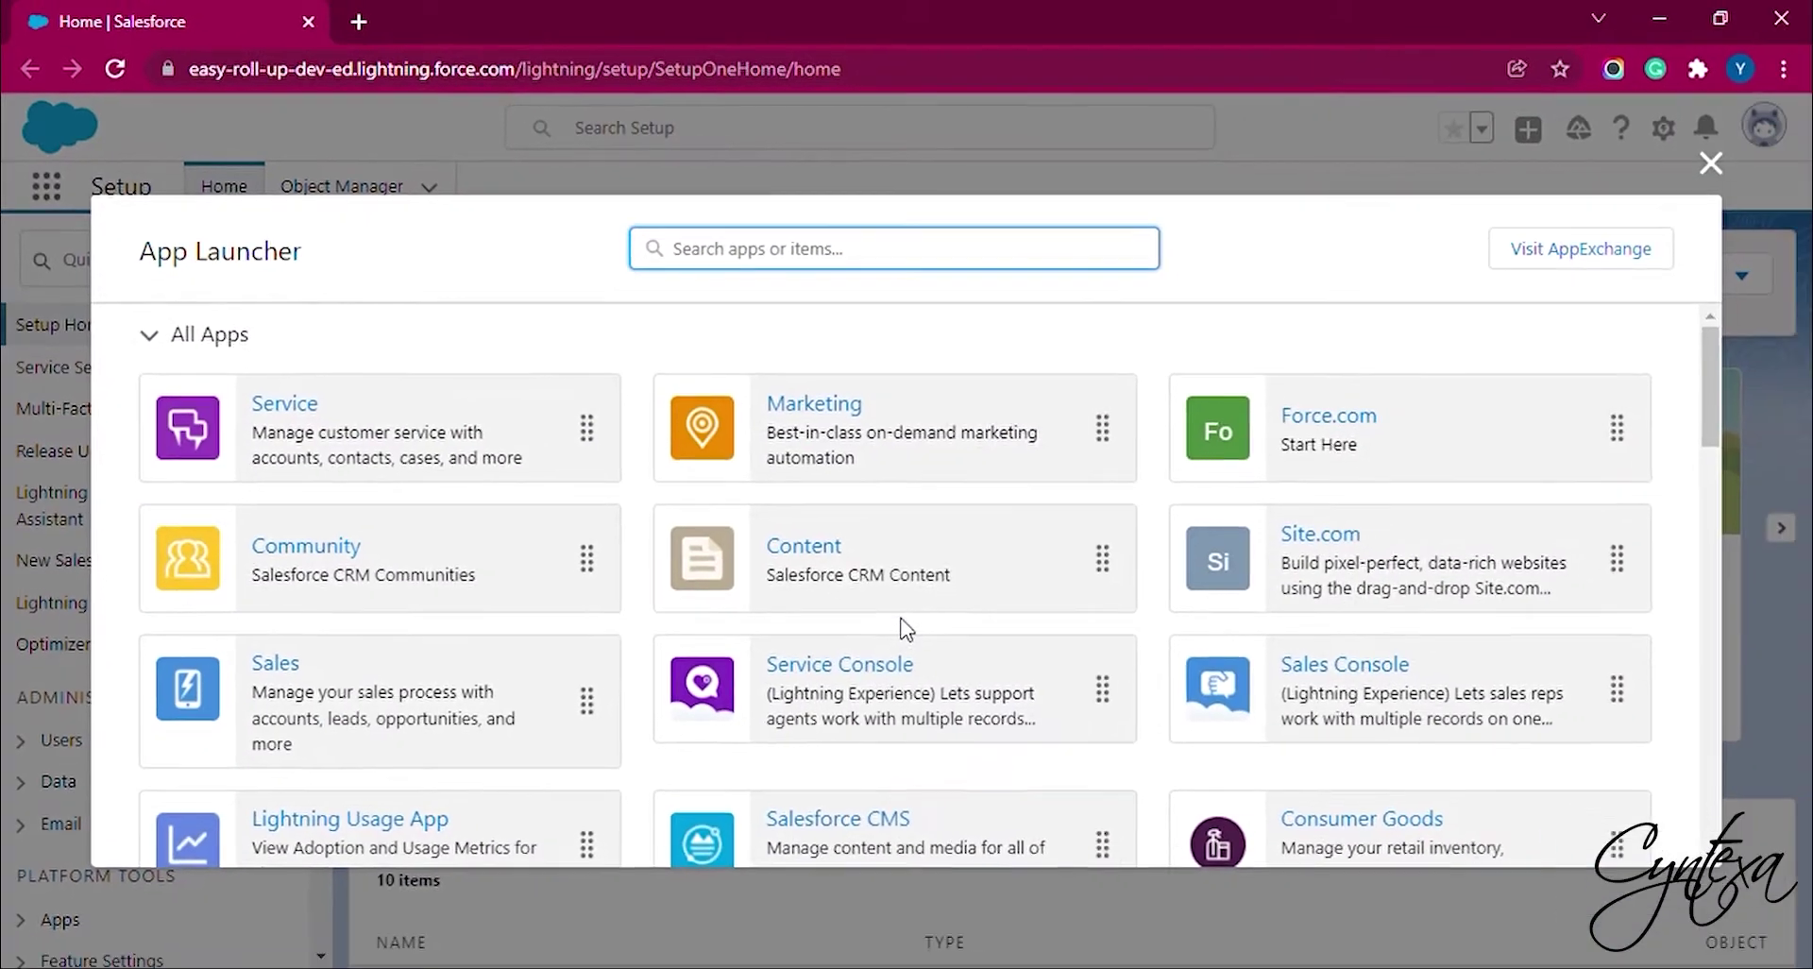
scroll(902, 567, down, 5)
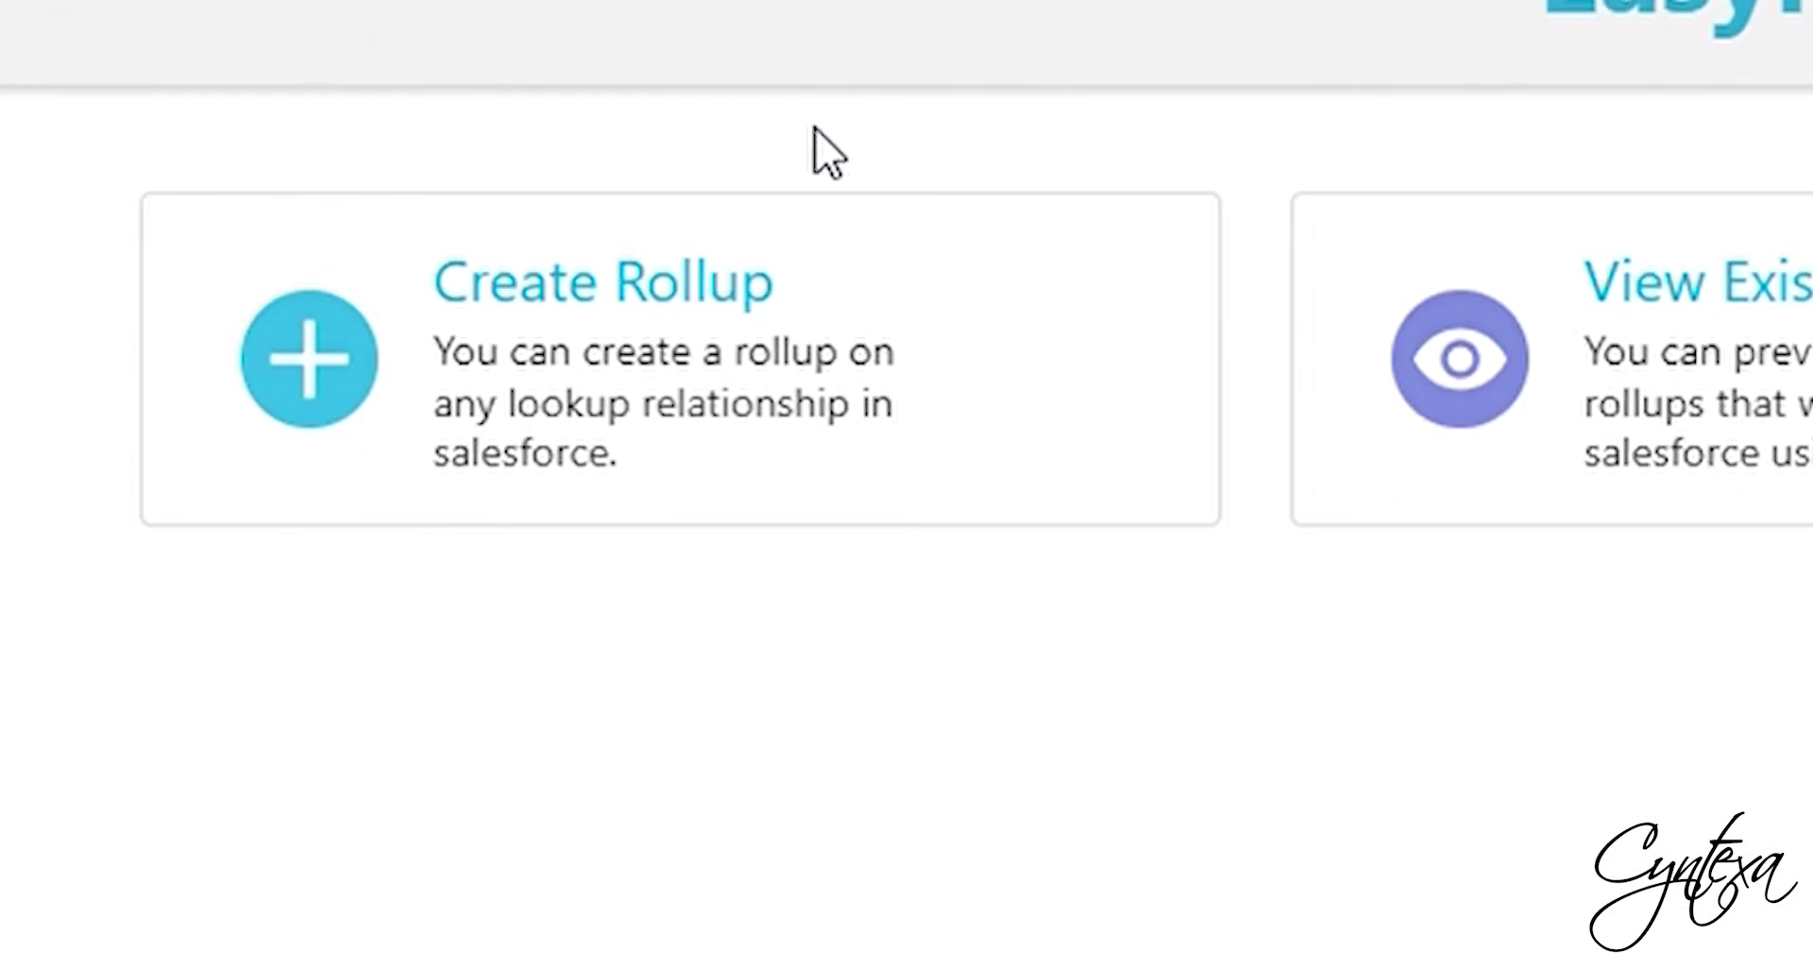
- Start a new rollup on Account and choose to create a new target field
click(814, 368)
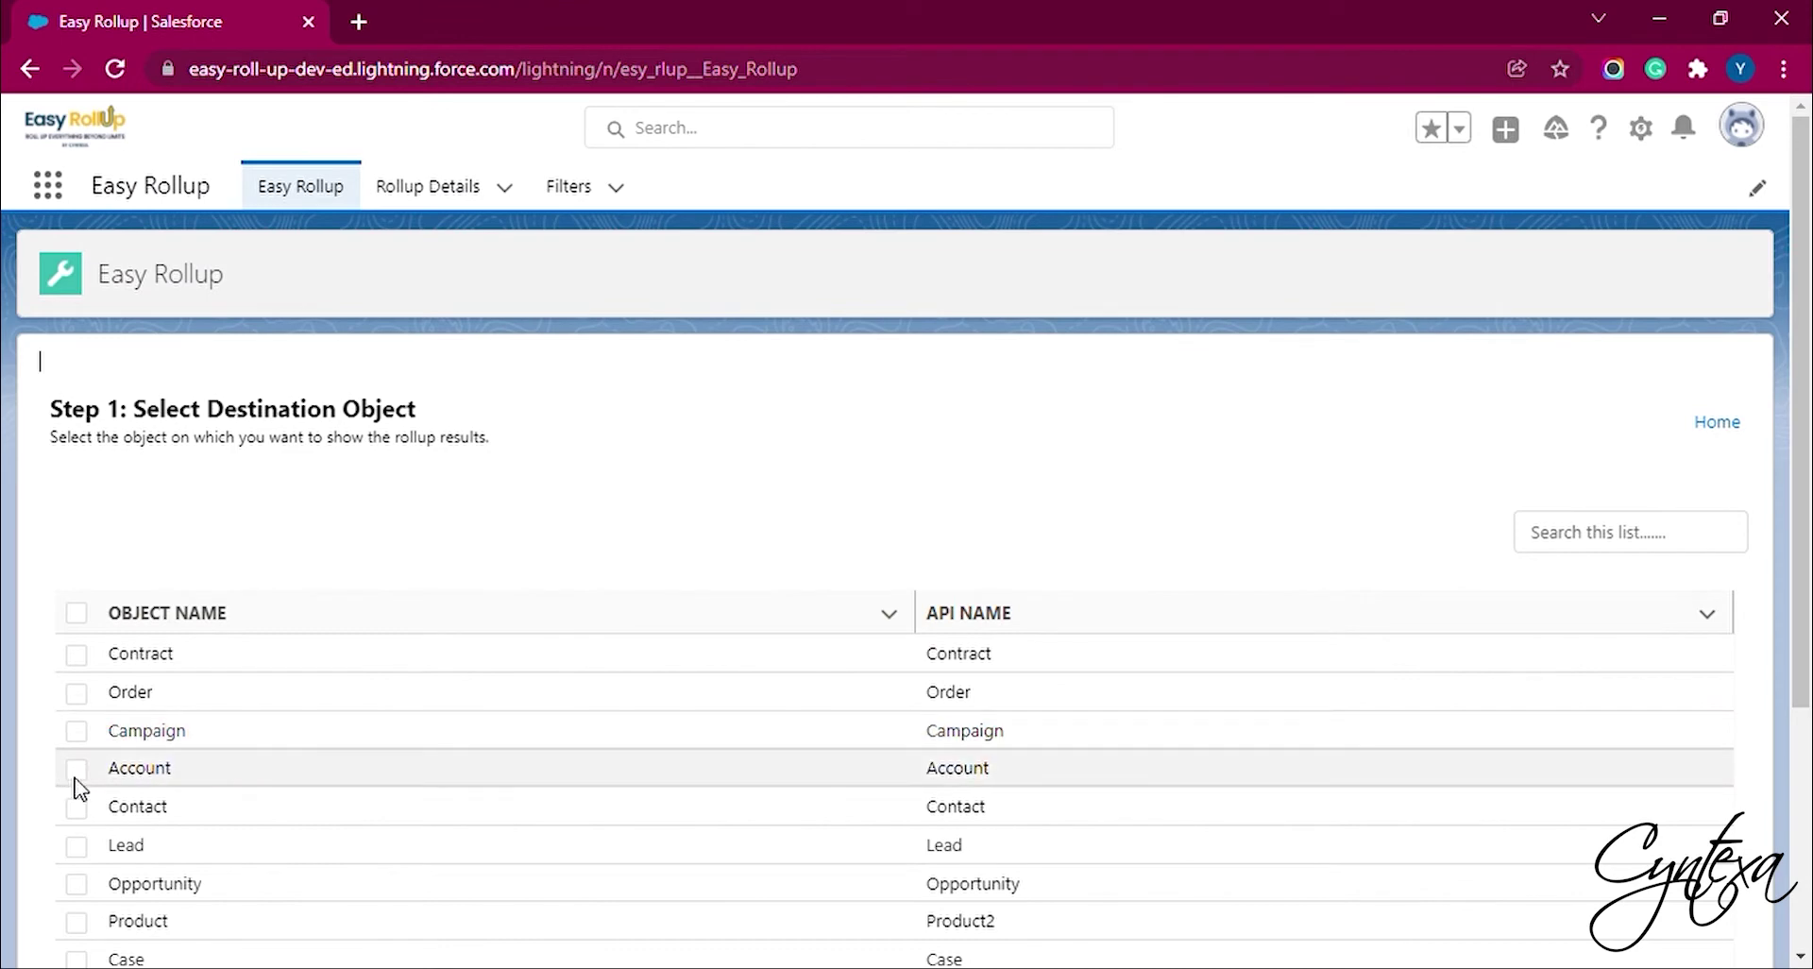
click(78, 780)
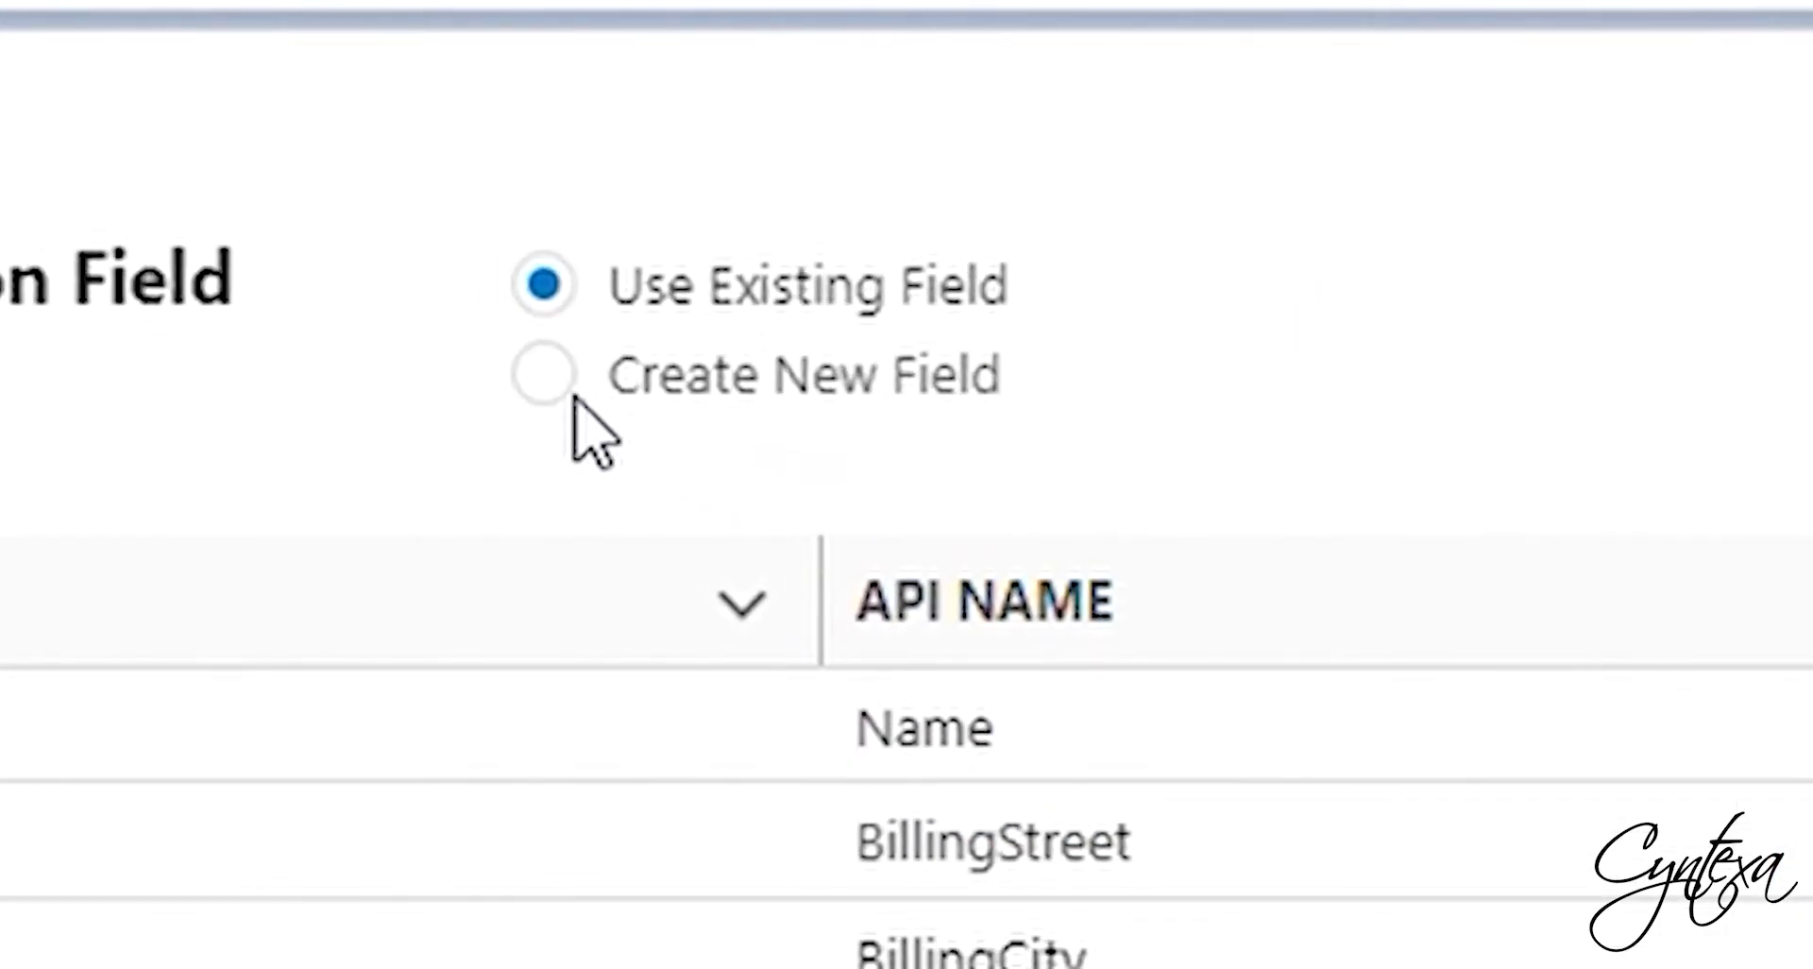
click(555, 383)
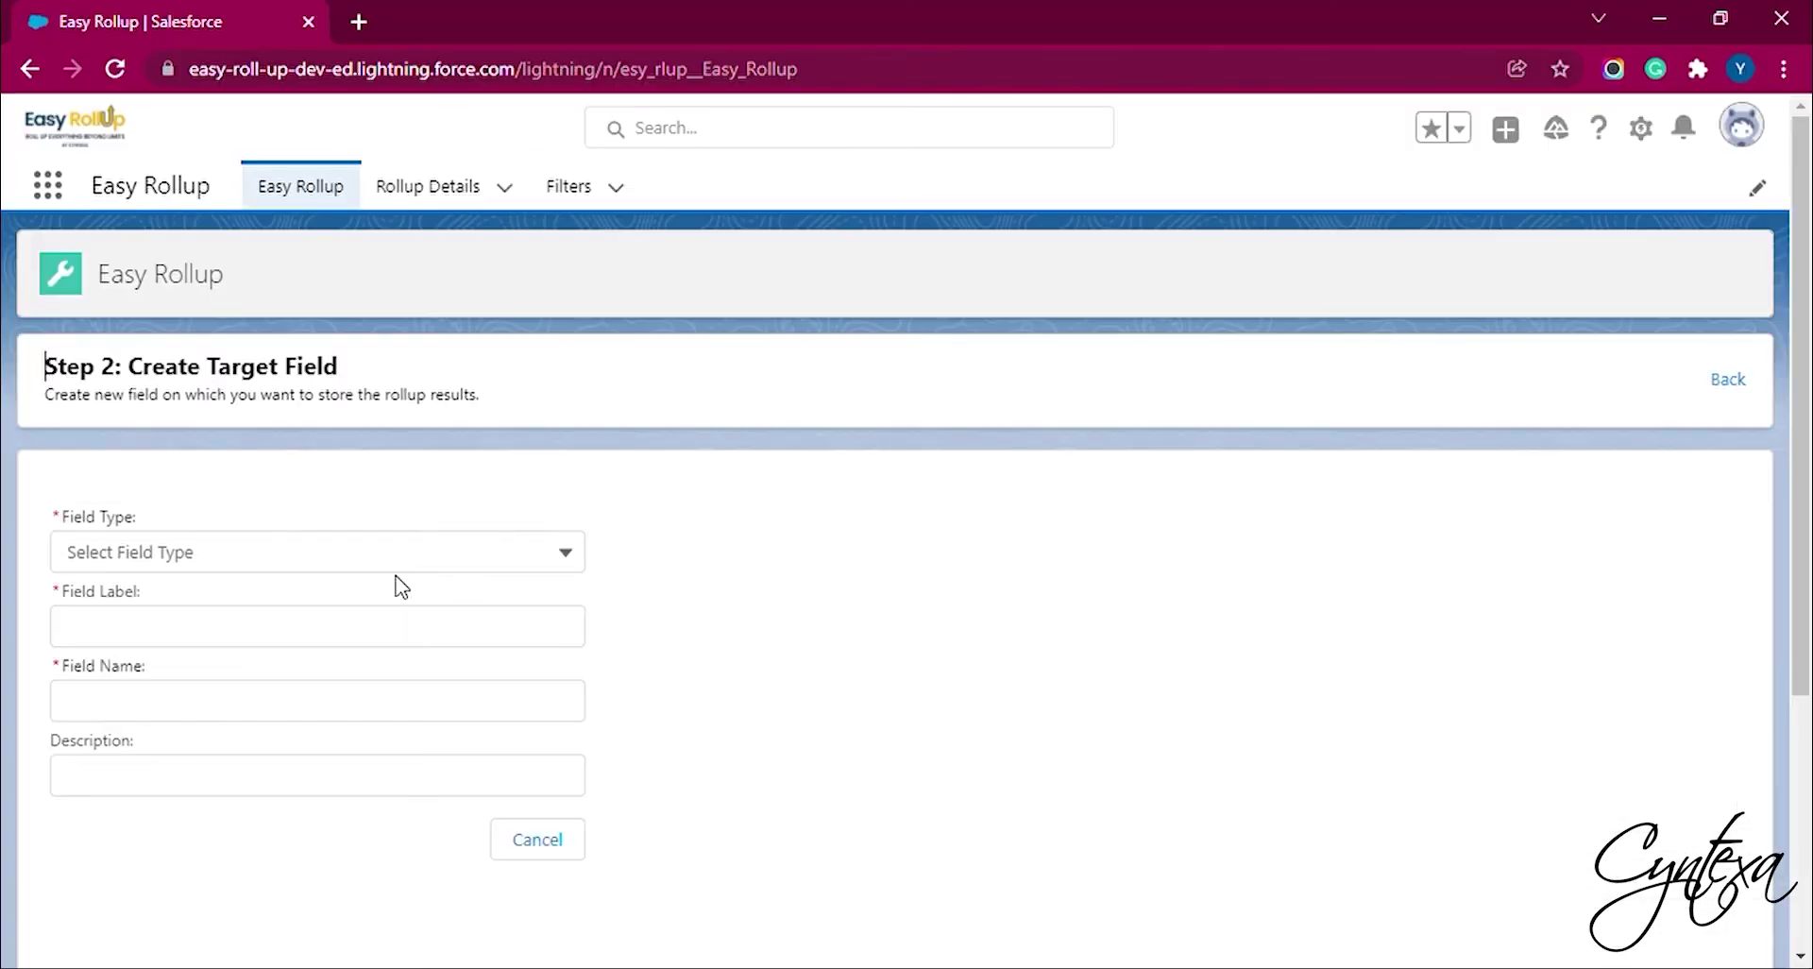
- Submit a new Currency field labelled 'First' with length 12 and 2 decimal places
click(412, 557)
click(345, 652)
click(344, 650)
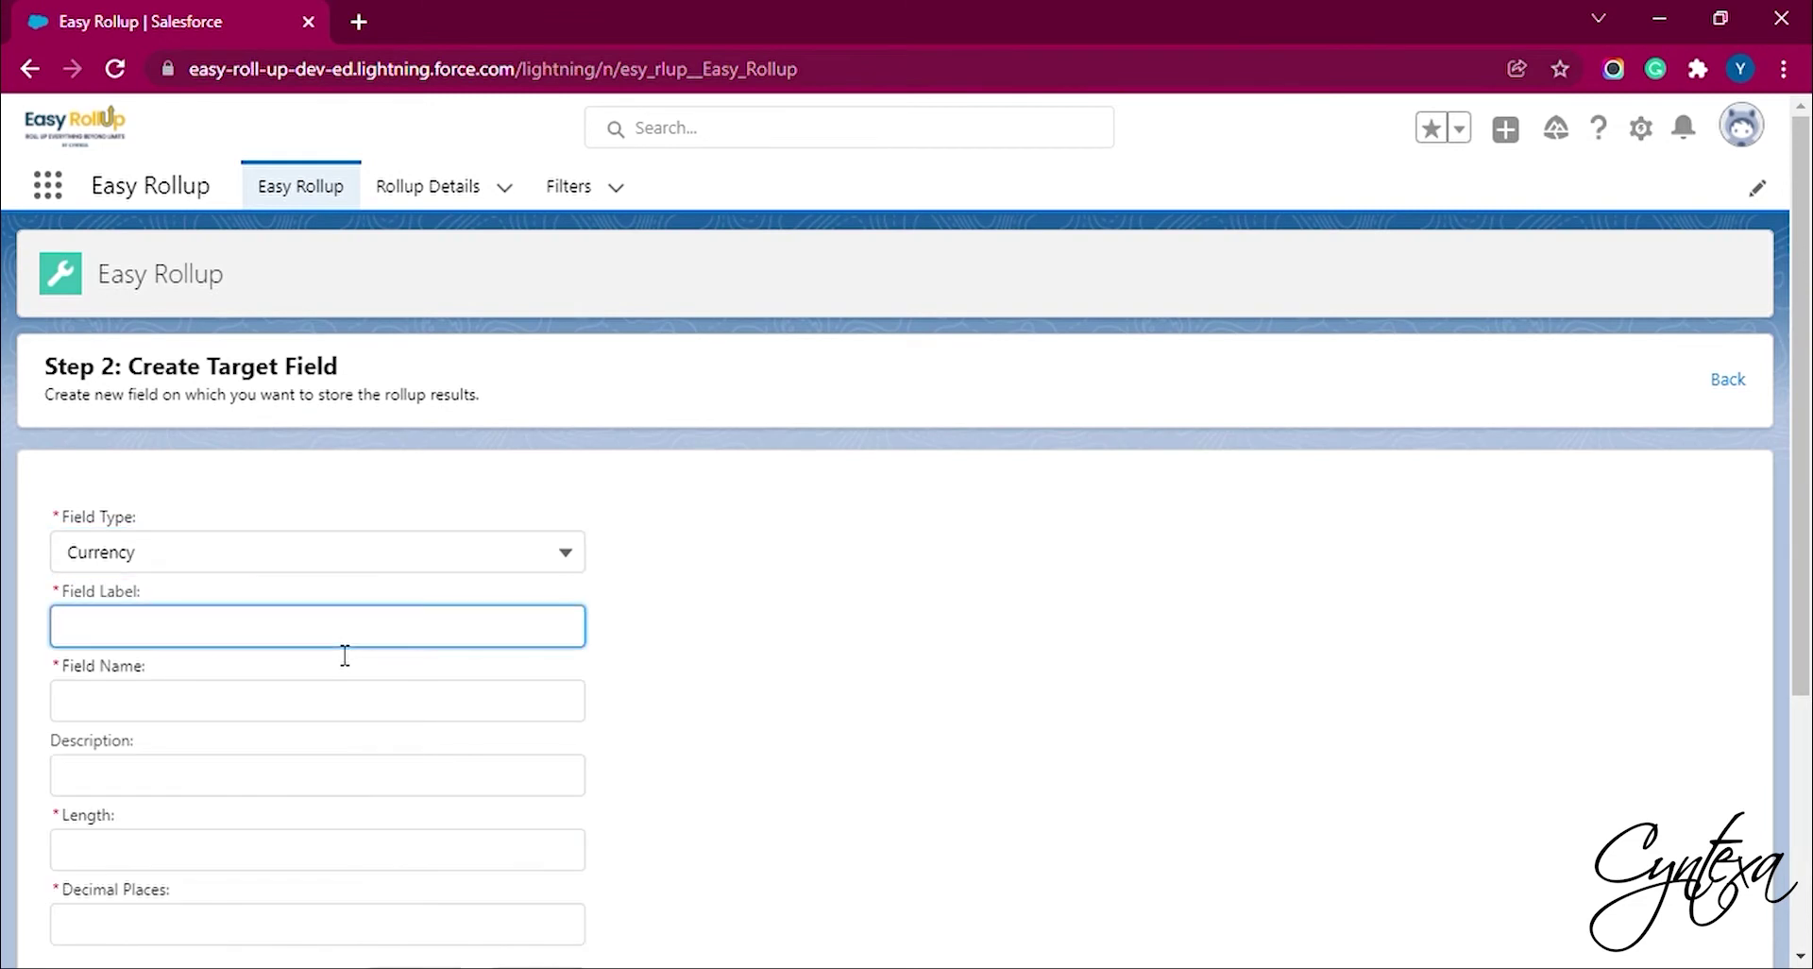
text(First)
click(293, 791)
click(286, 853)
text(12)
click(260, 928)
text(2)
scroll(821, 792, down, 3)
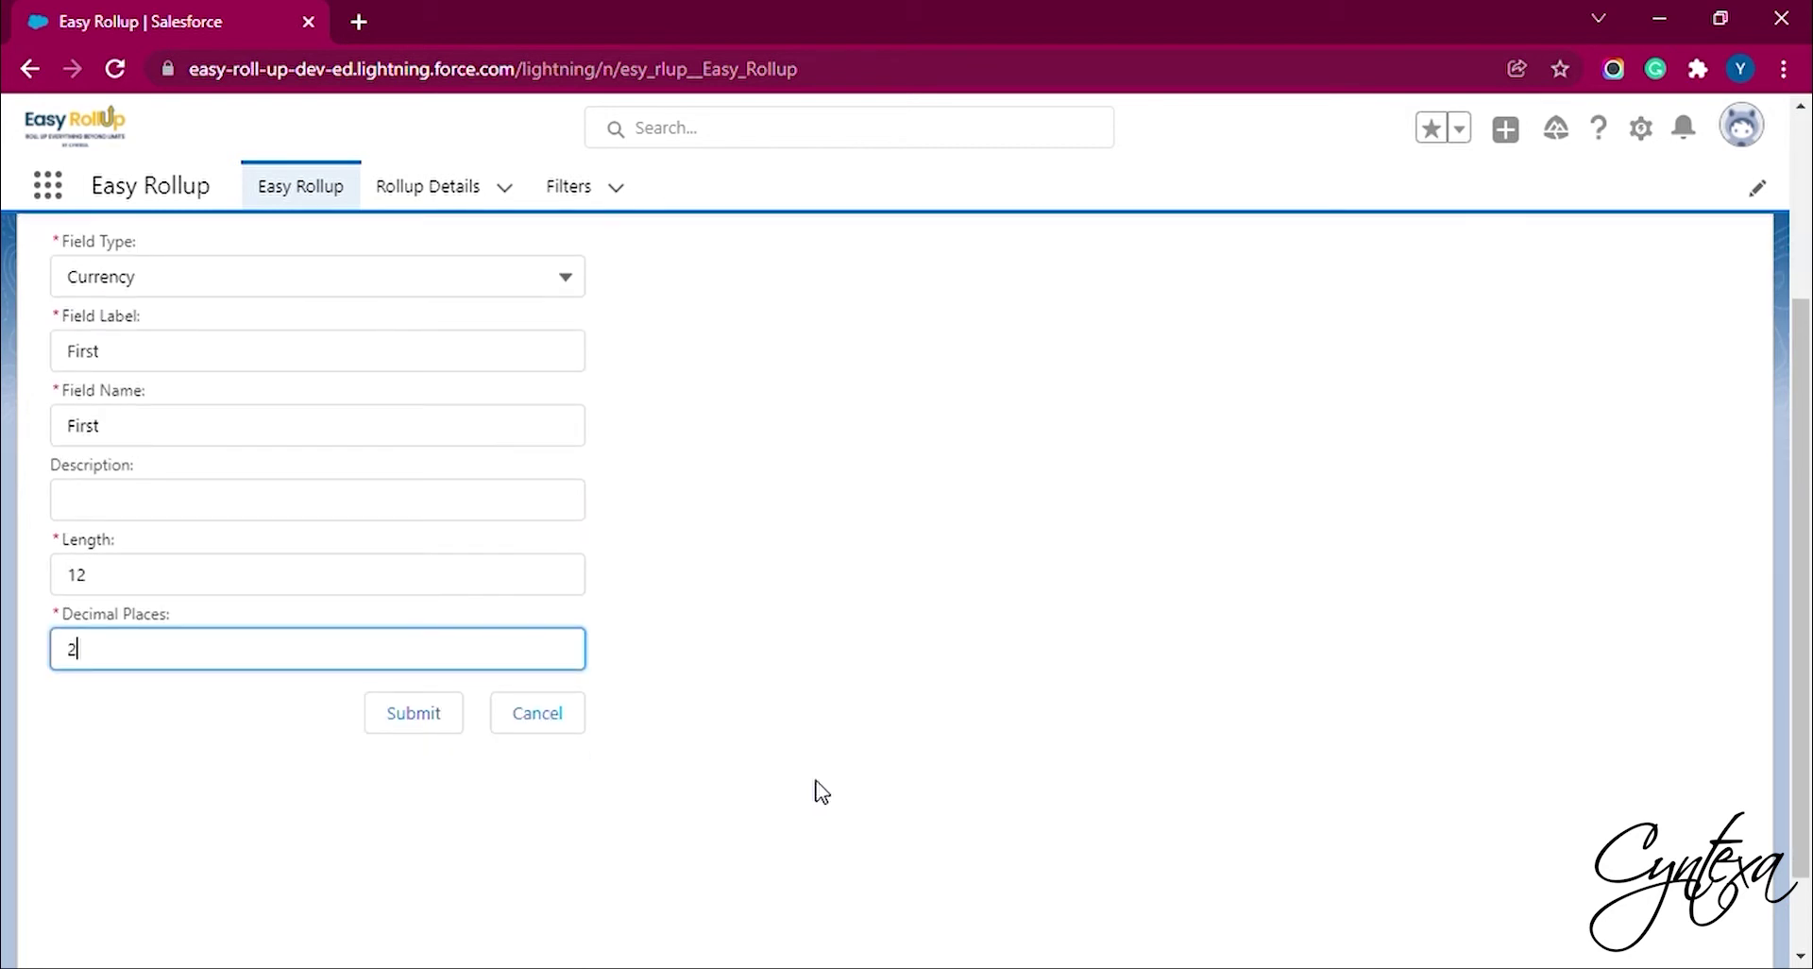
click(422, 728)
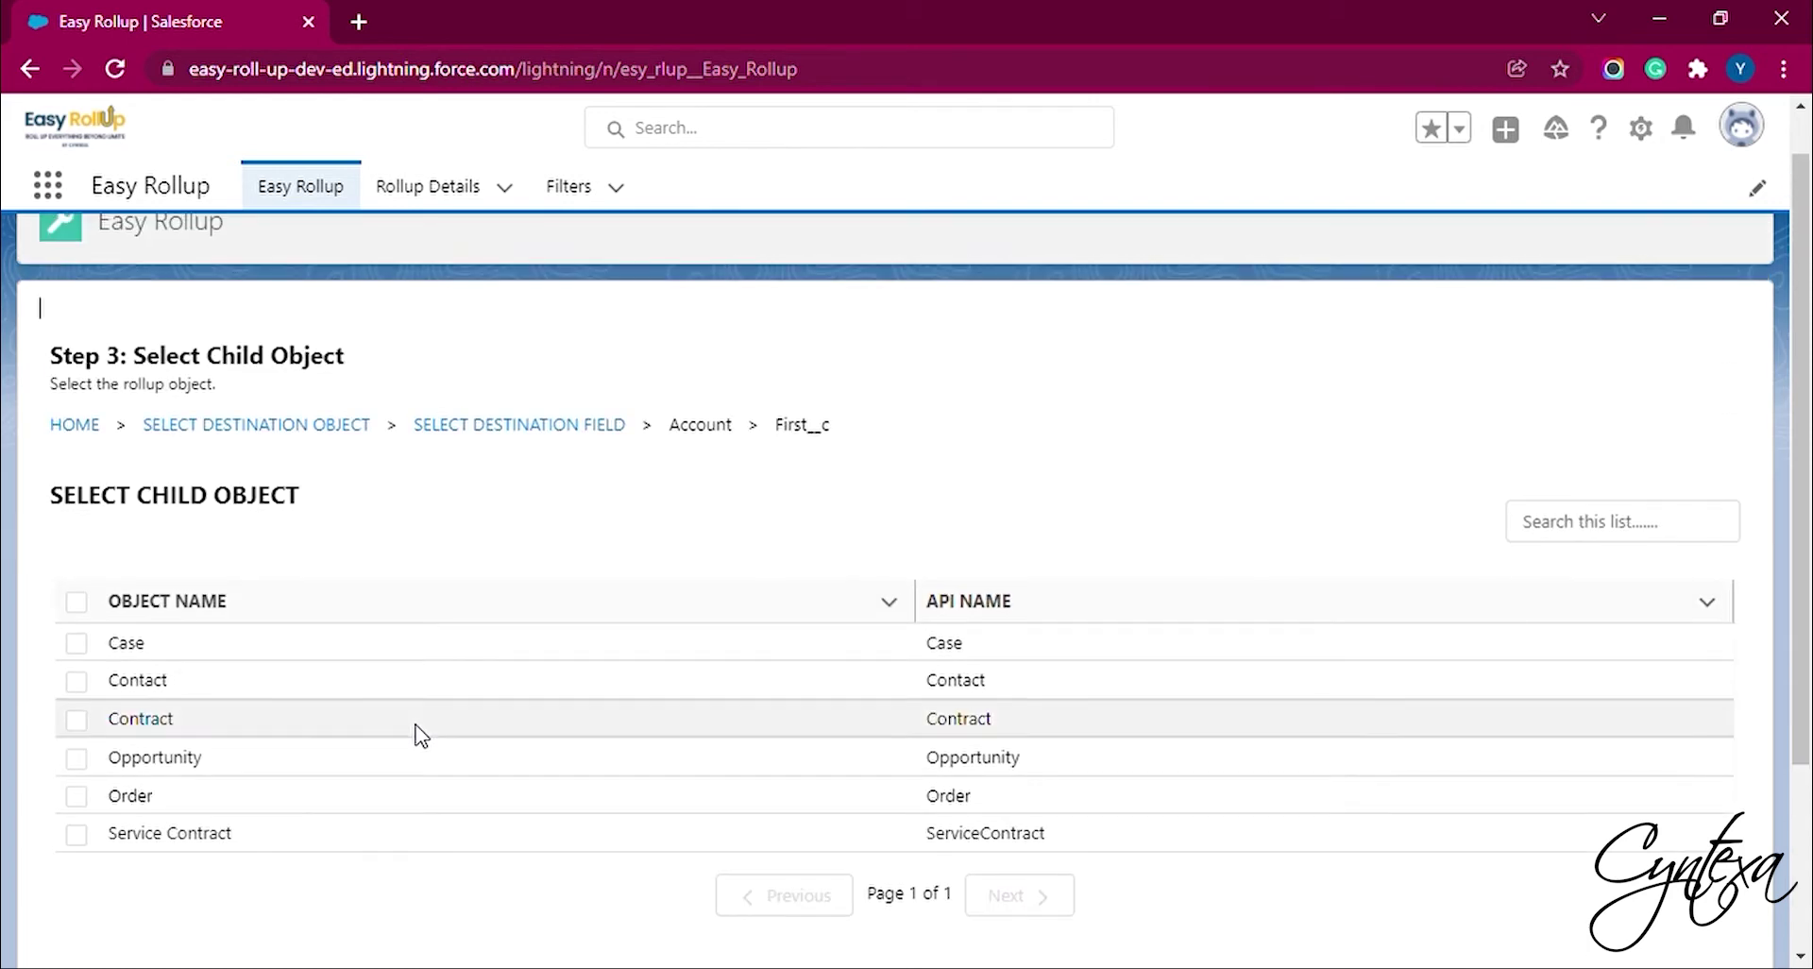
- Save a Minimum rollup of Case Stopped Since into Account.First__c
click(76, 648)
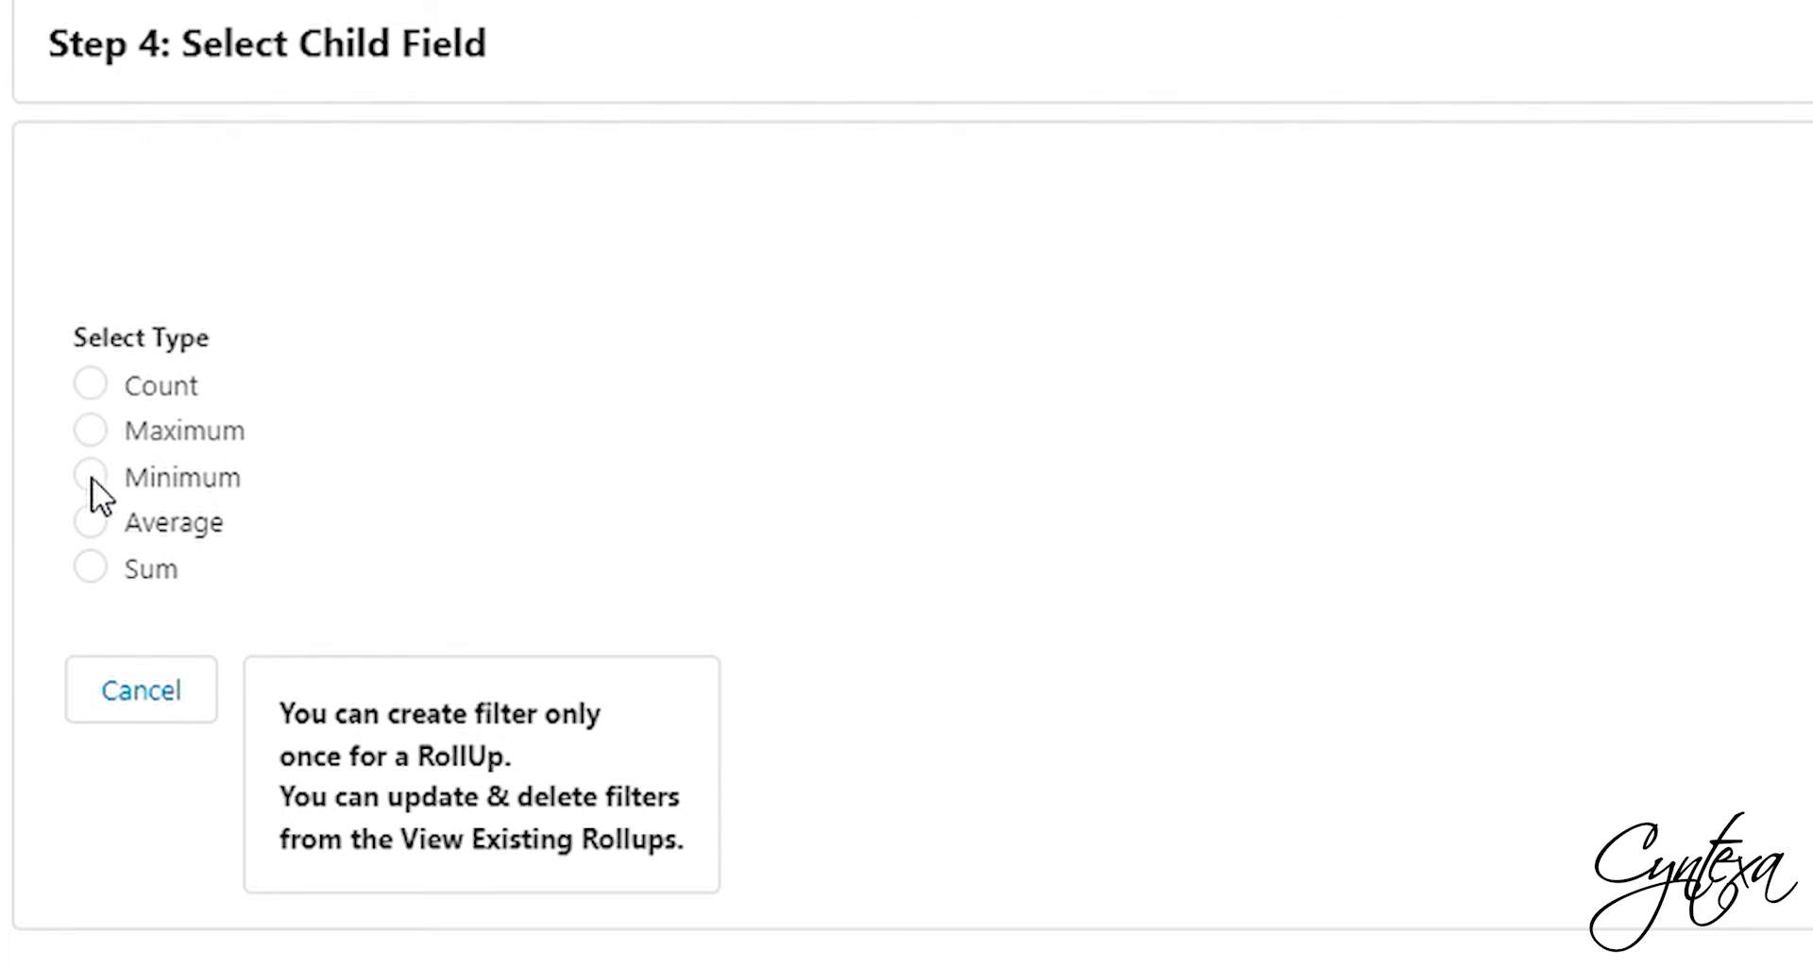
click(91, 476)
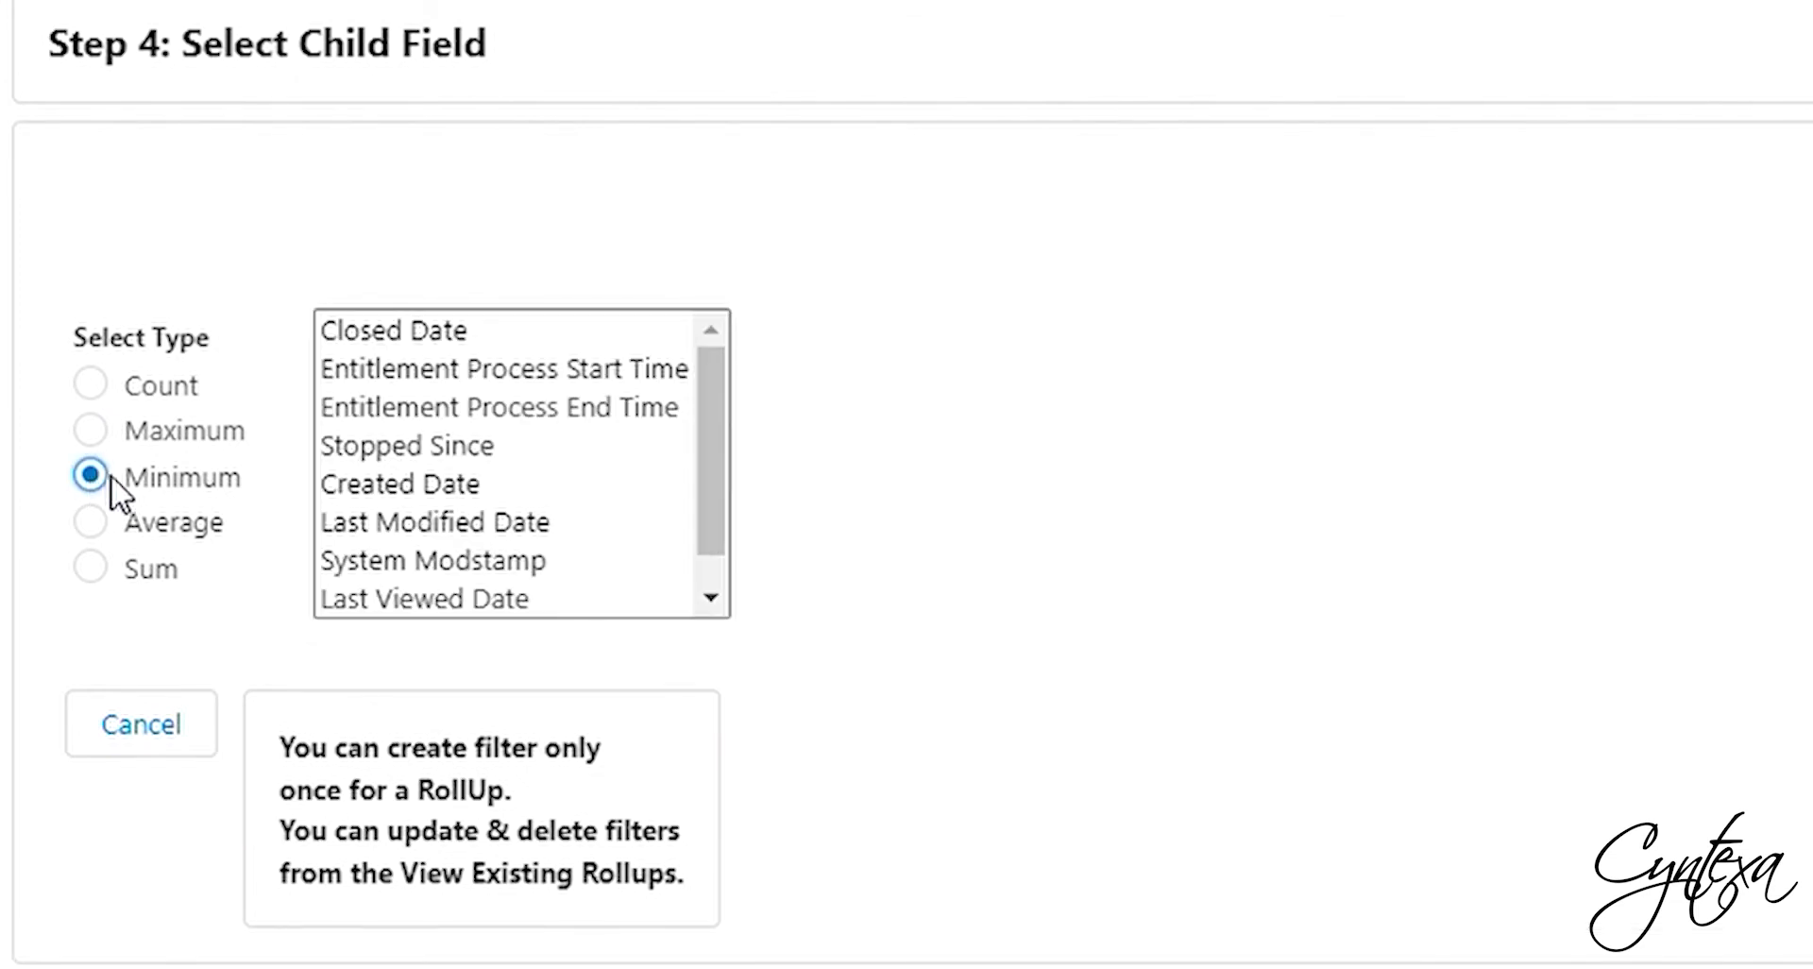
click(370, 445)
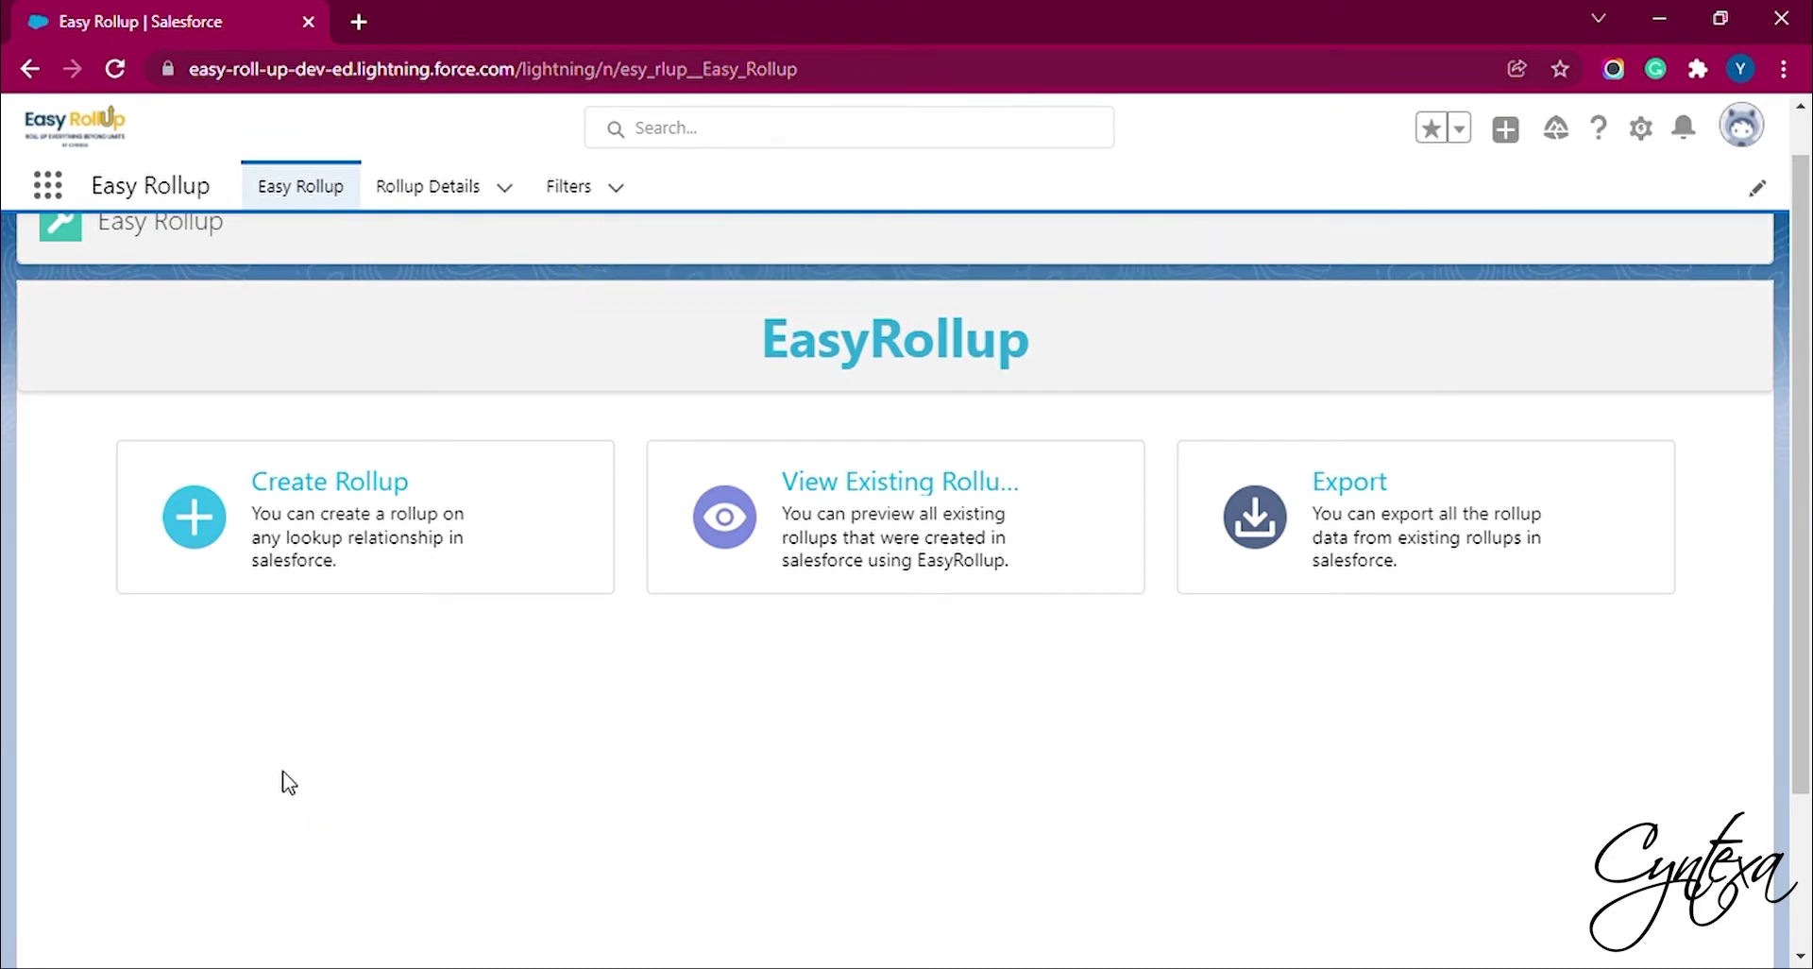
click(345, 548)
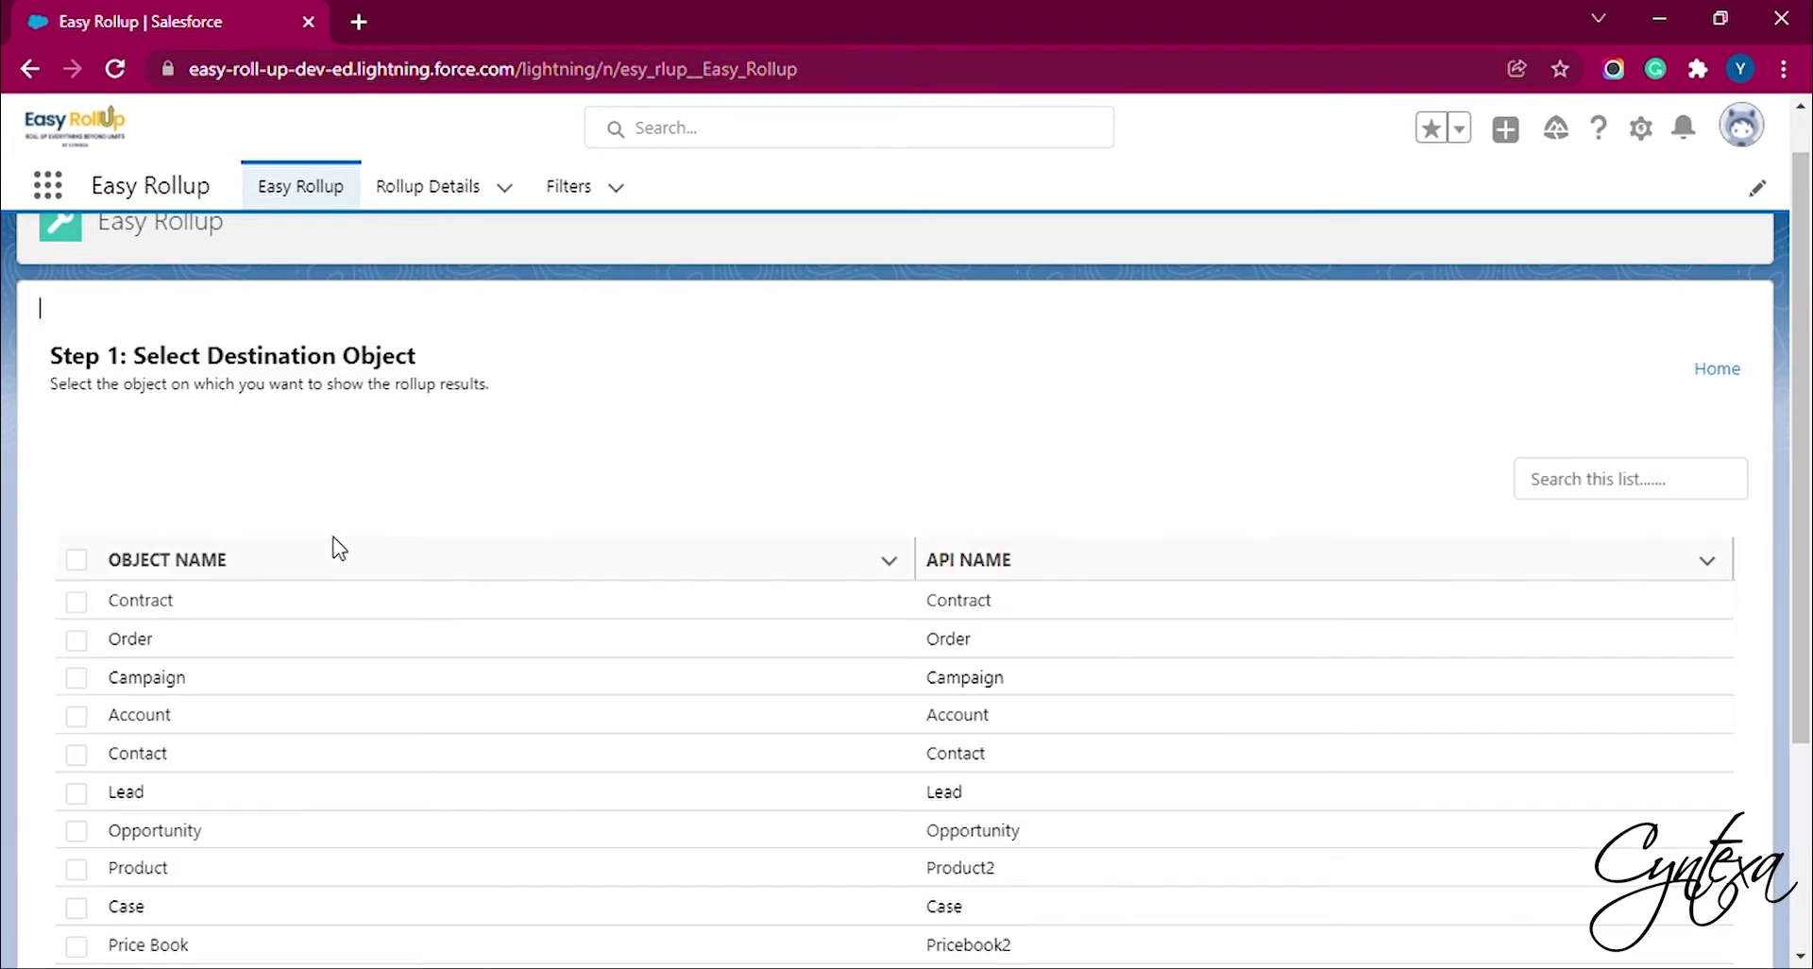
- Configure a Minimum rollup of Opportunity Last Activity into Campaign's Budgeted Cost
click(83, 685)
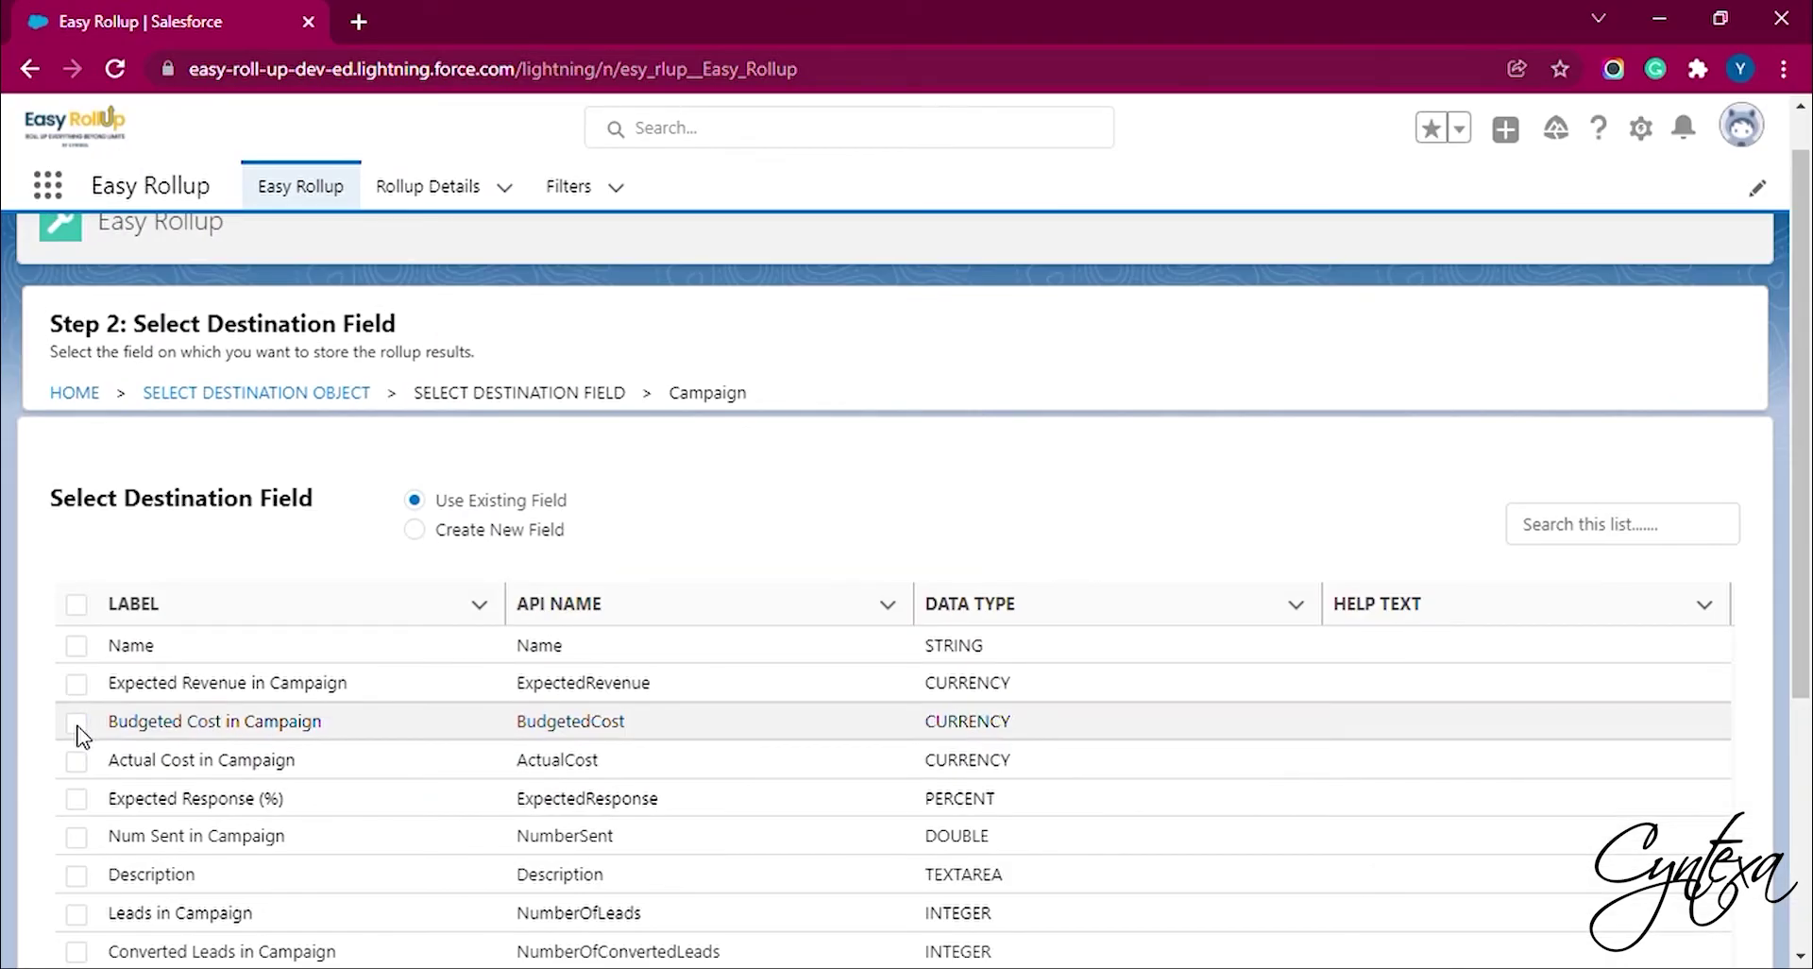
click(77, 726)
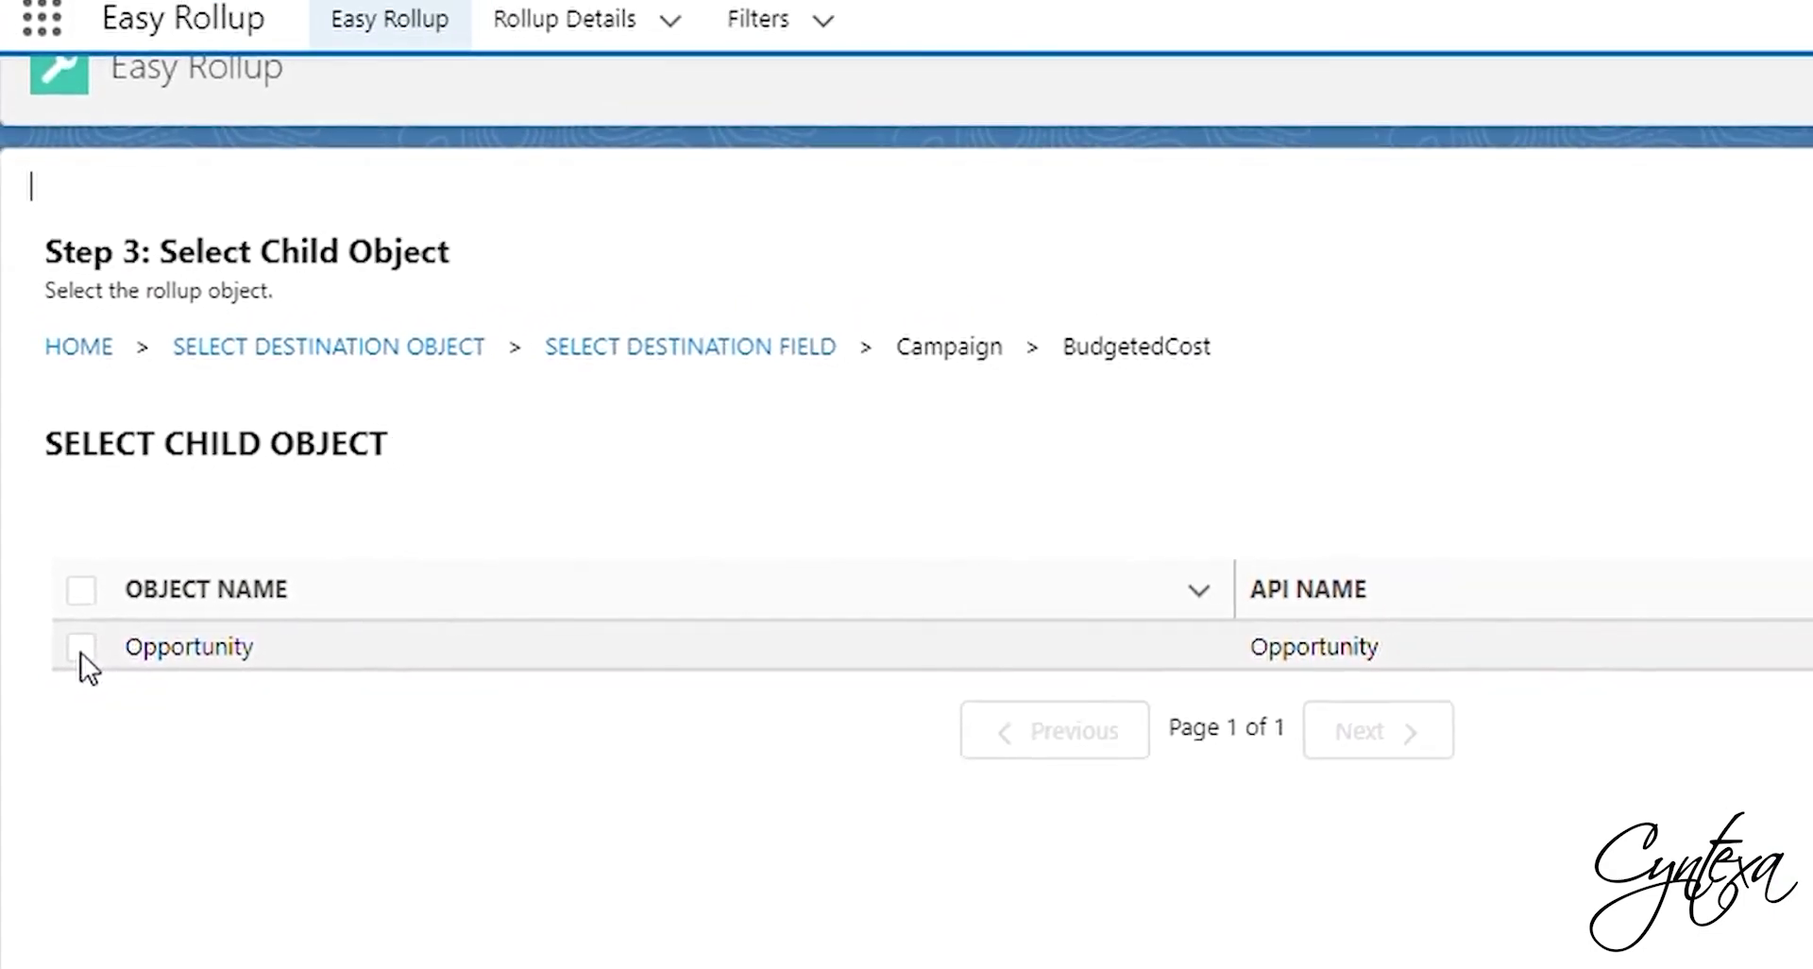
click(81, 650)
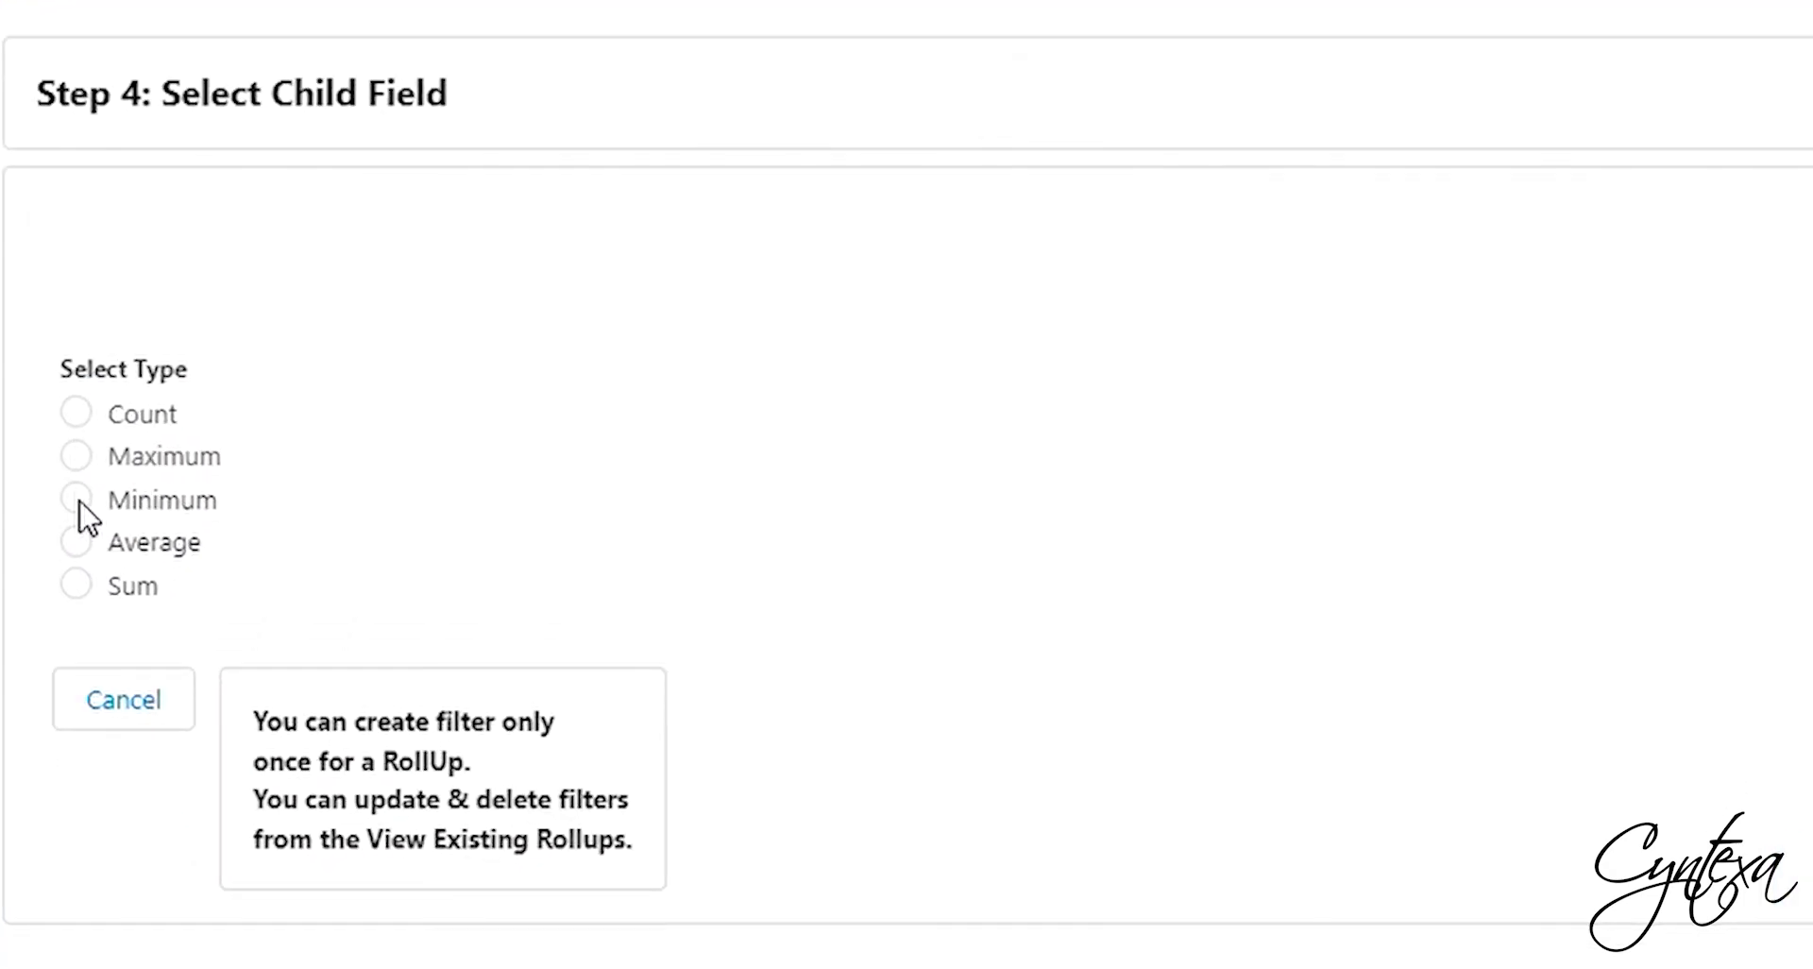
click(78, 501)
click(364, 578)
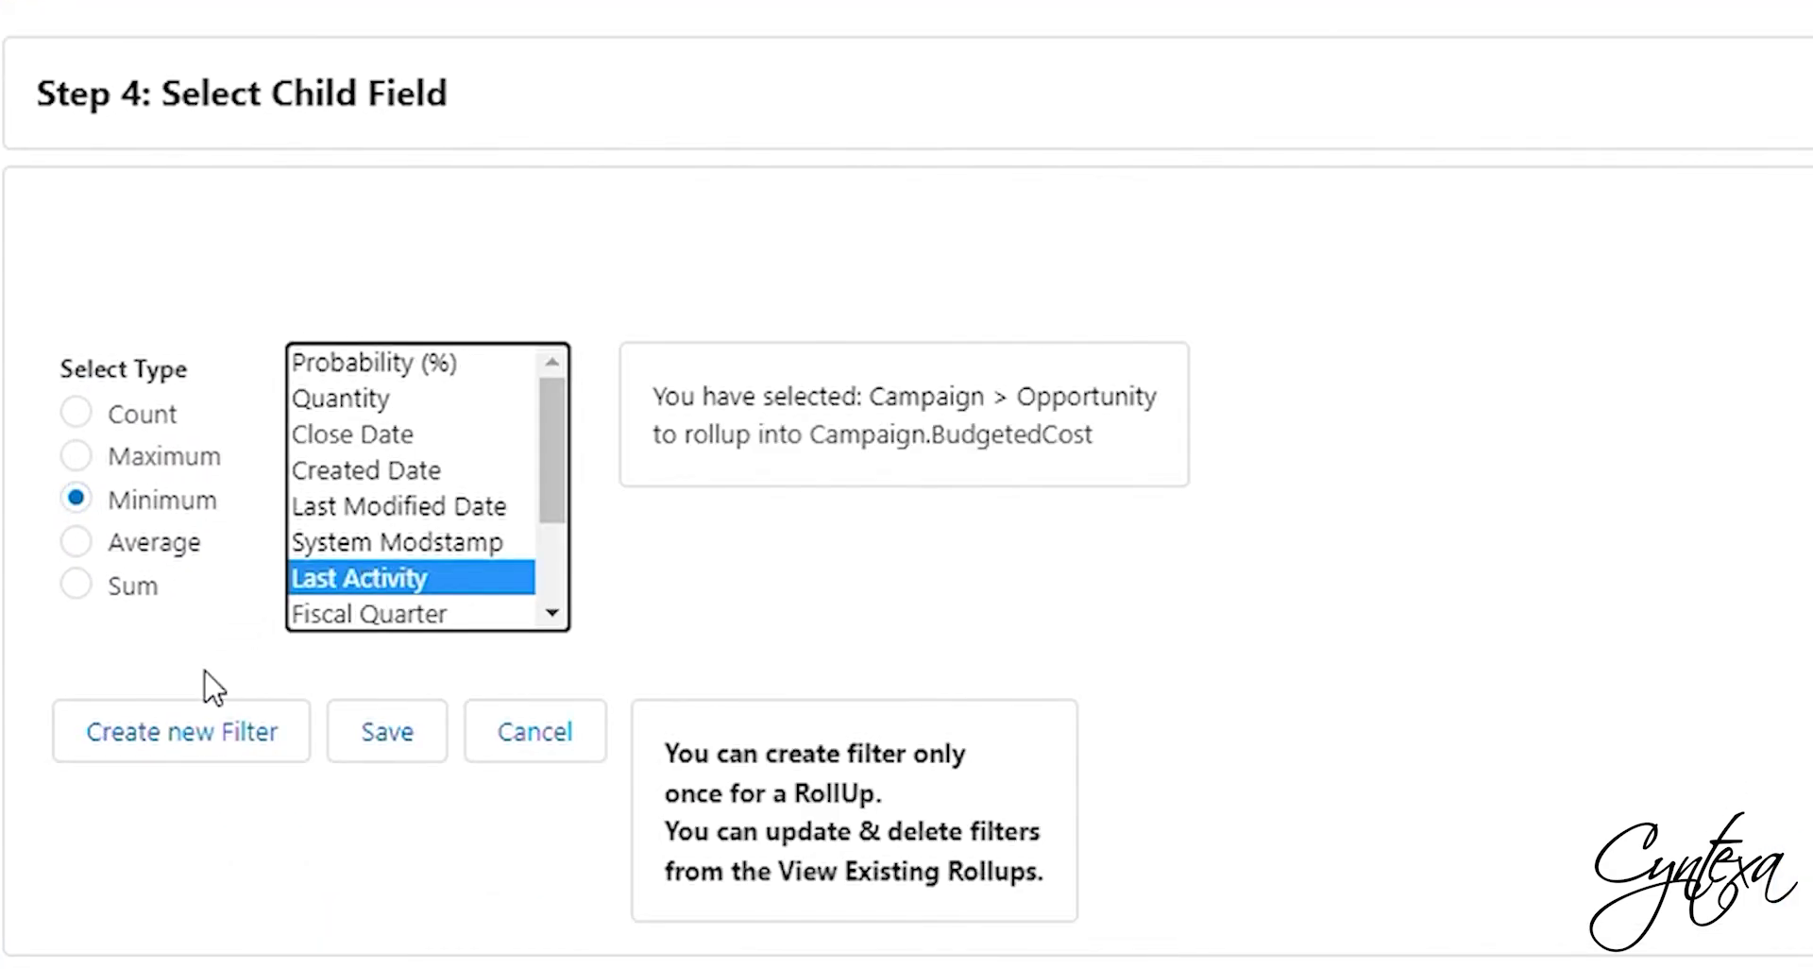
- Start a rollup filter named 'Second'
click(201, 747)
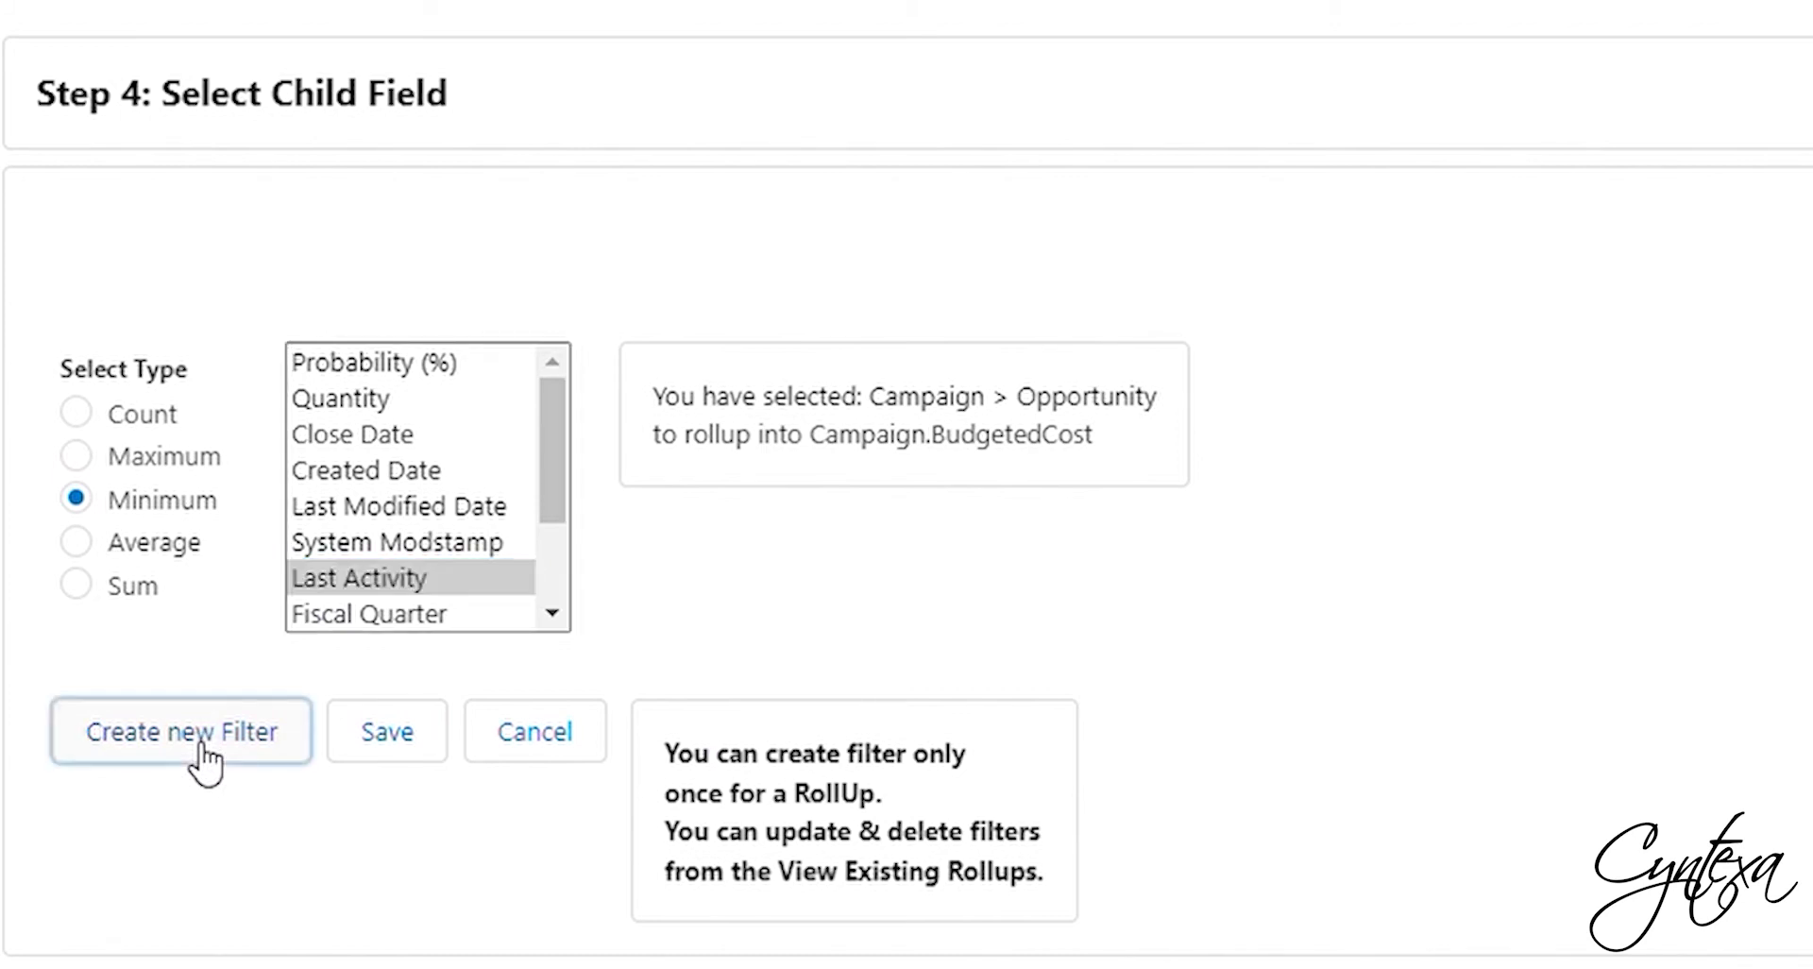
click(421, 330)
text(Second)
scroll(214, 359, down, 3)
- Add the condition Deleted not equal to False, then save the filtered rollup
click(93, 269)
click(643, 288)
click(639, 436)
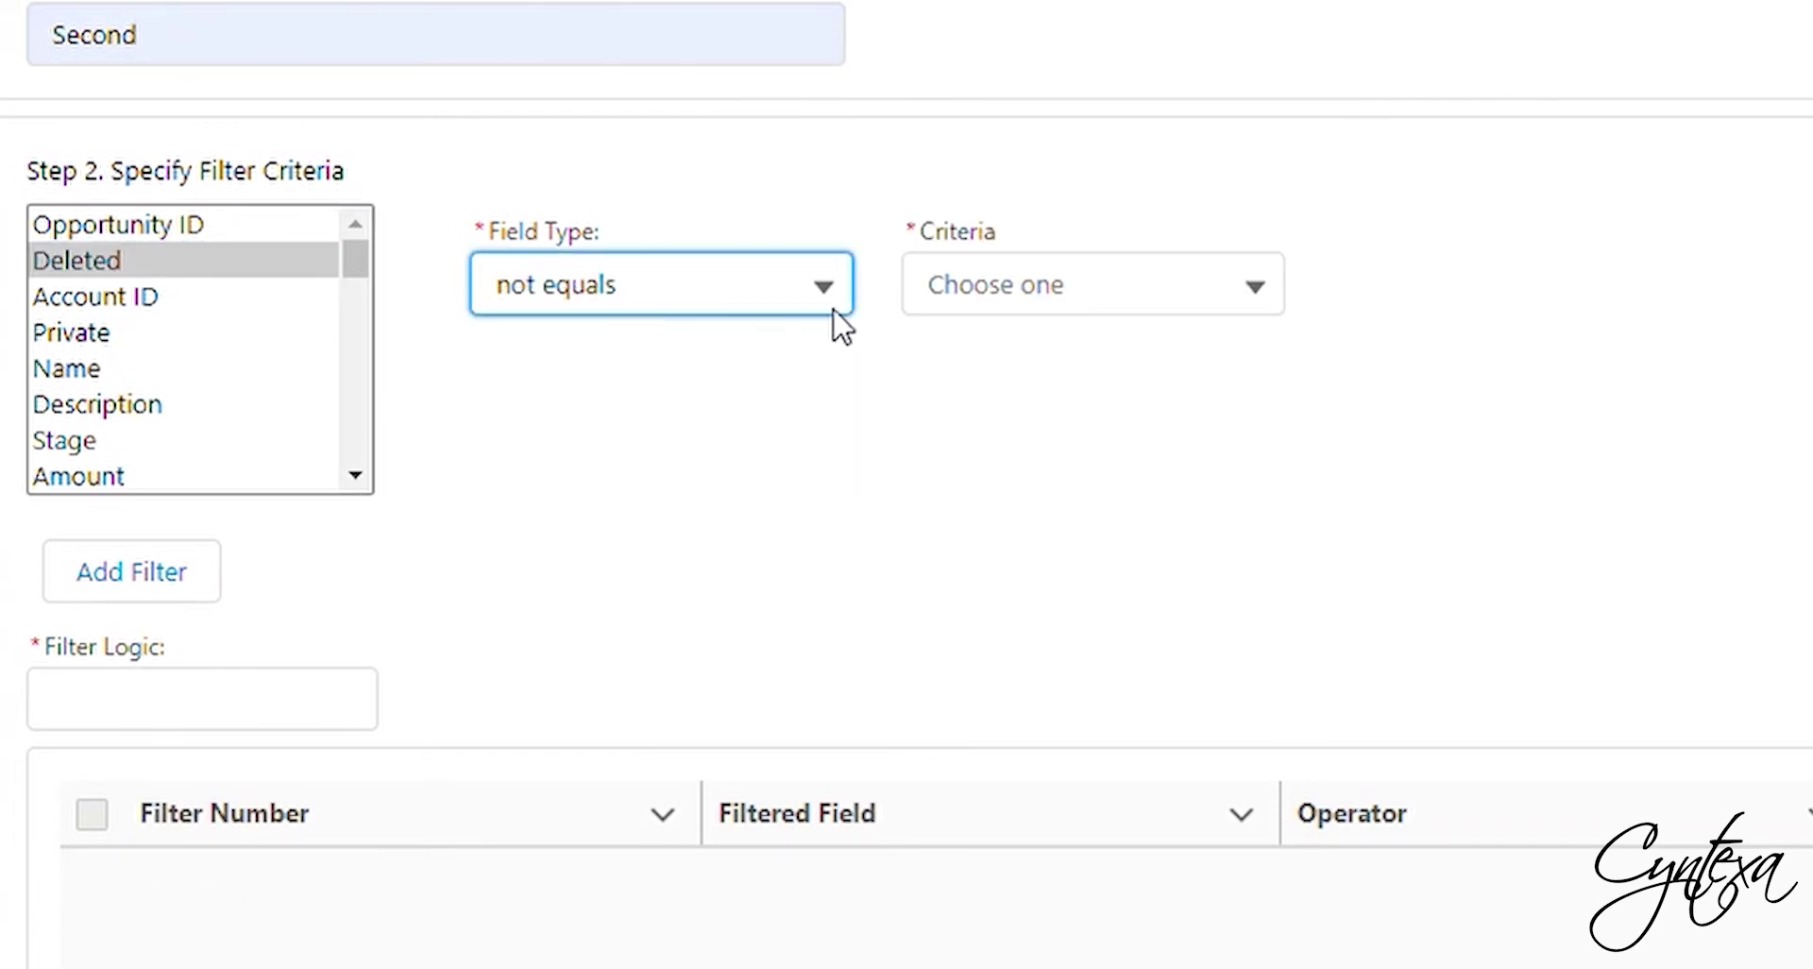
click(992, 288)
click(994, 442)
scroll(372, 608, down, 4)
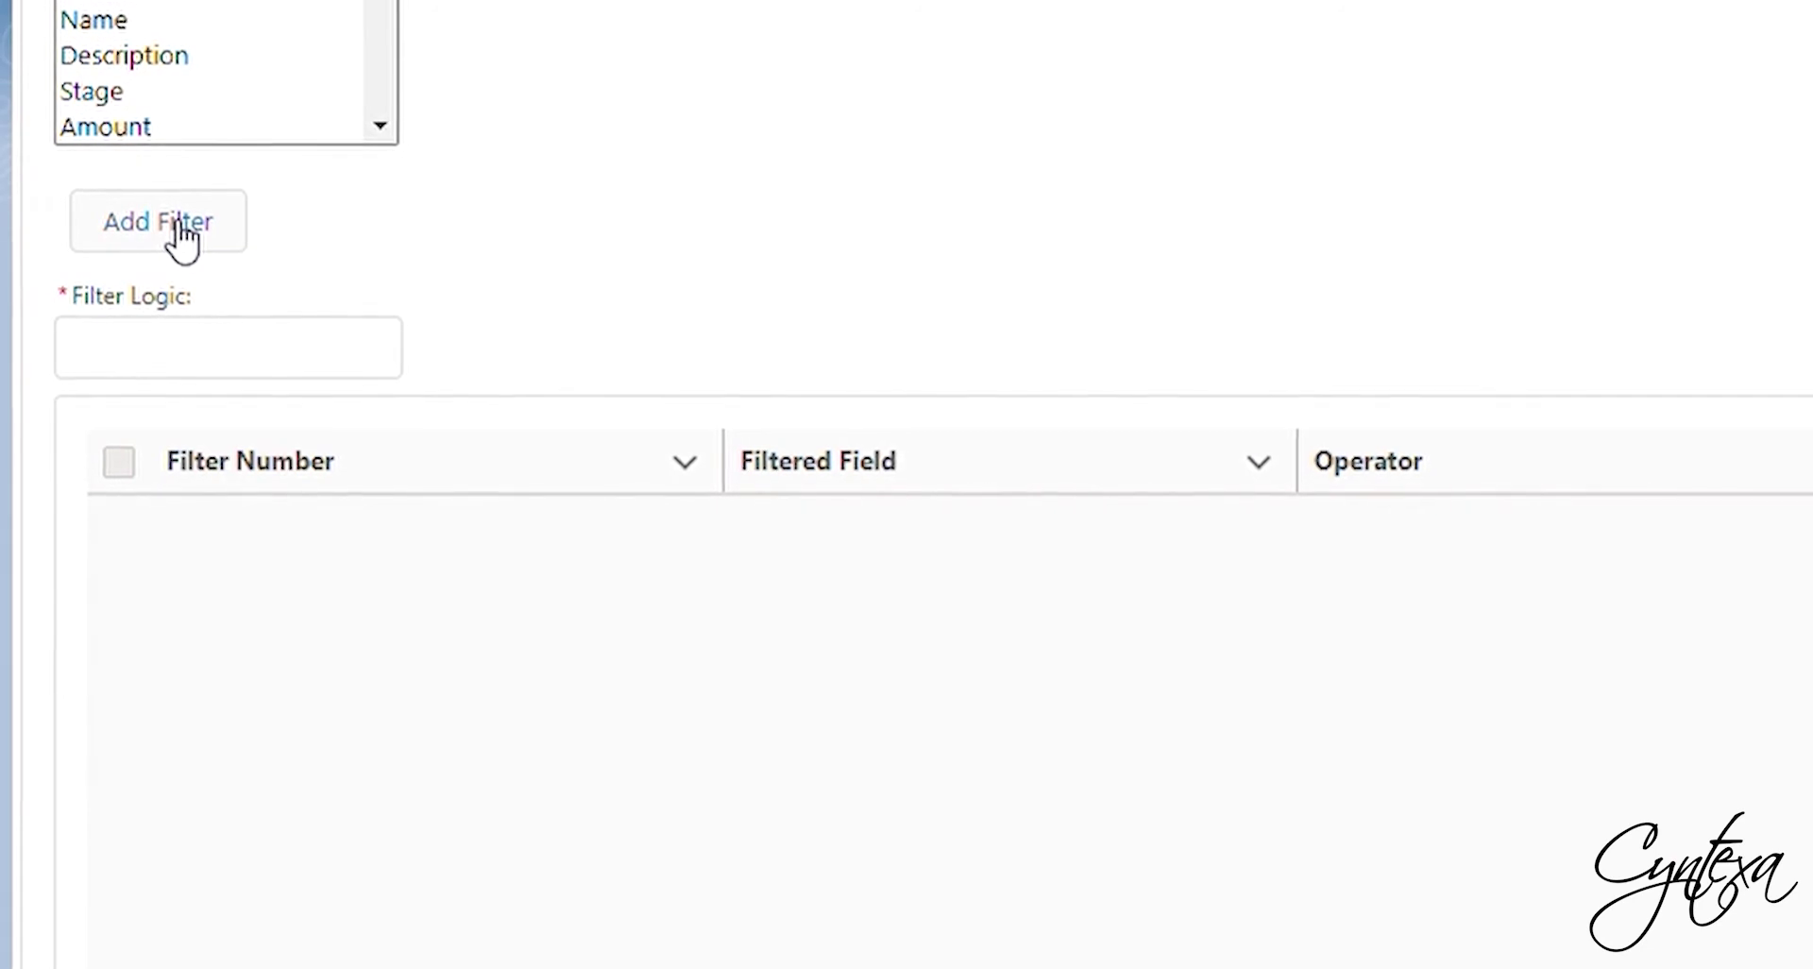
click(181, 238)
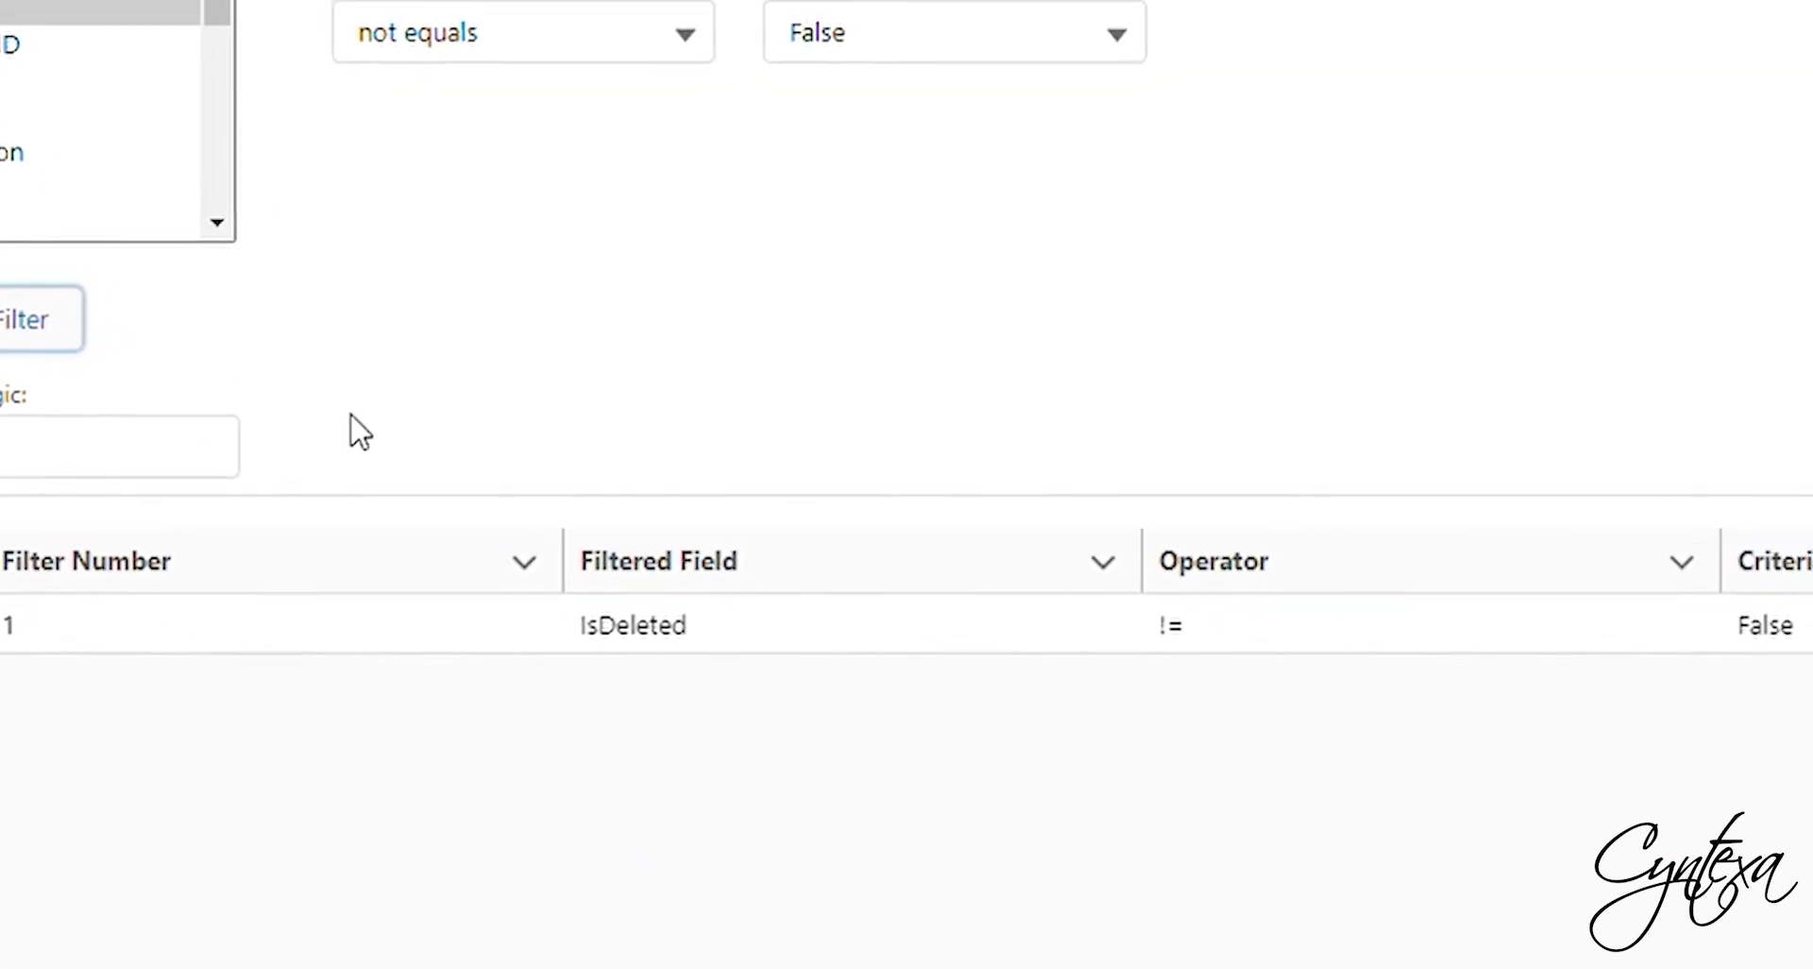
click(1607, 697)
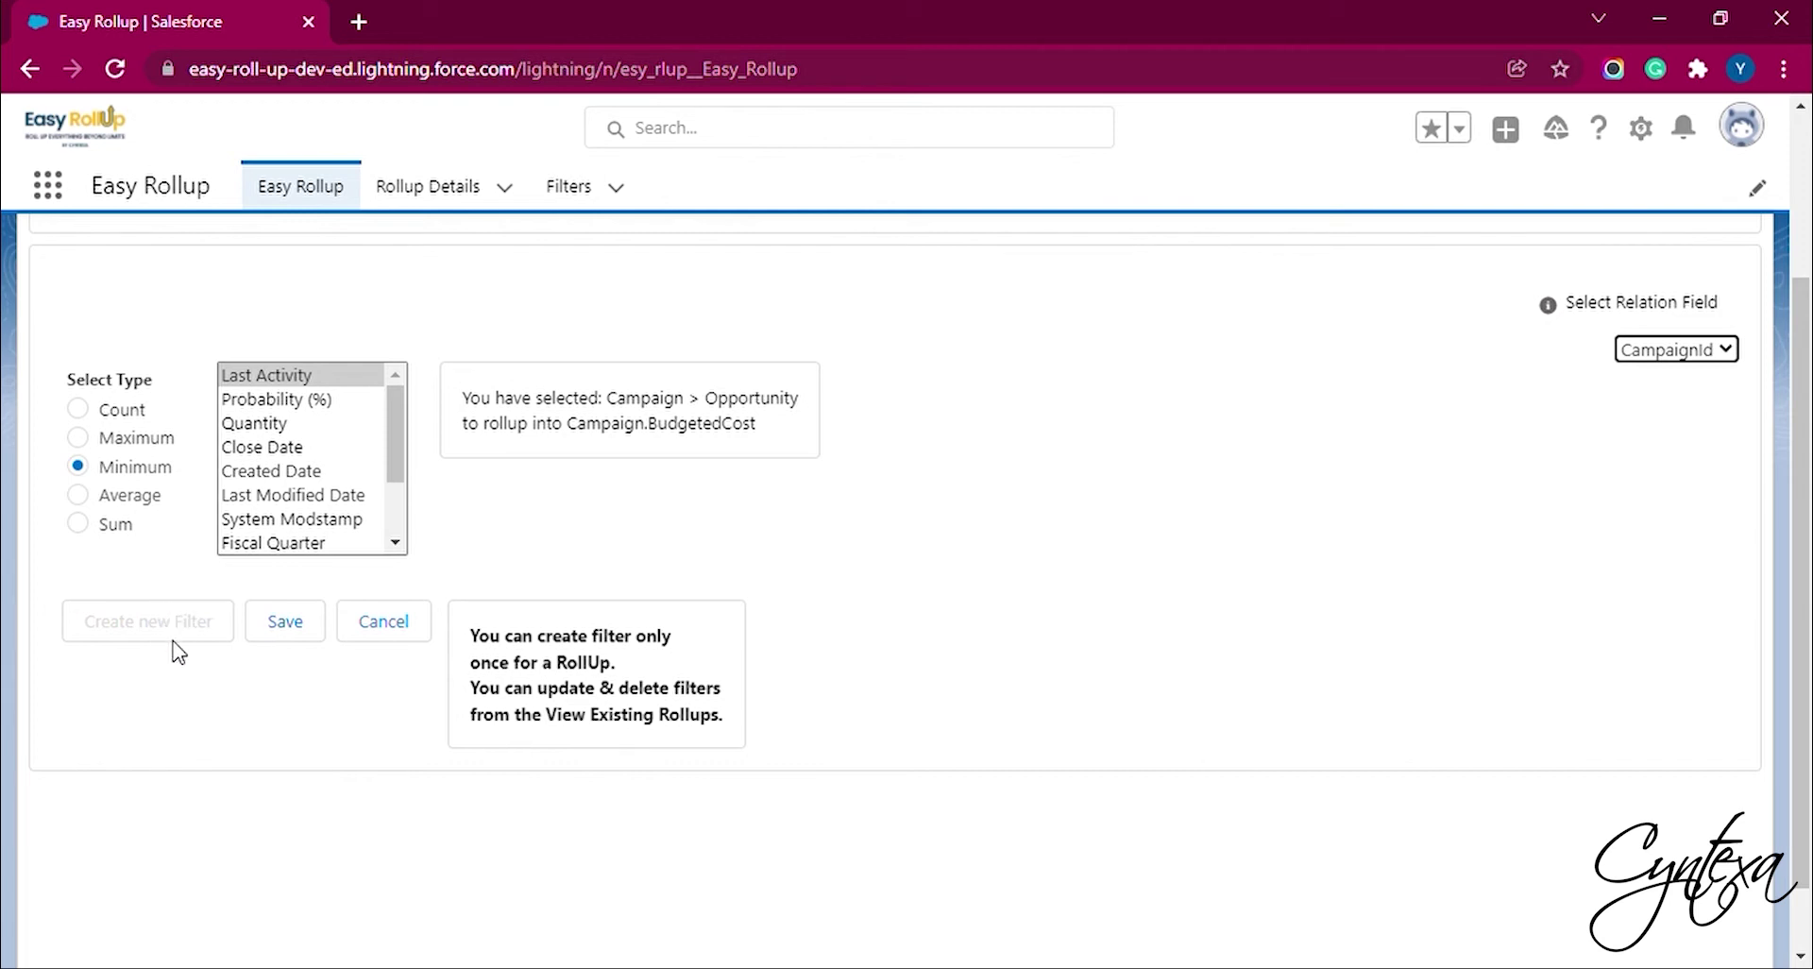
click(303, 638)
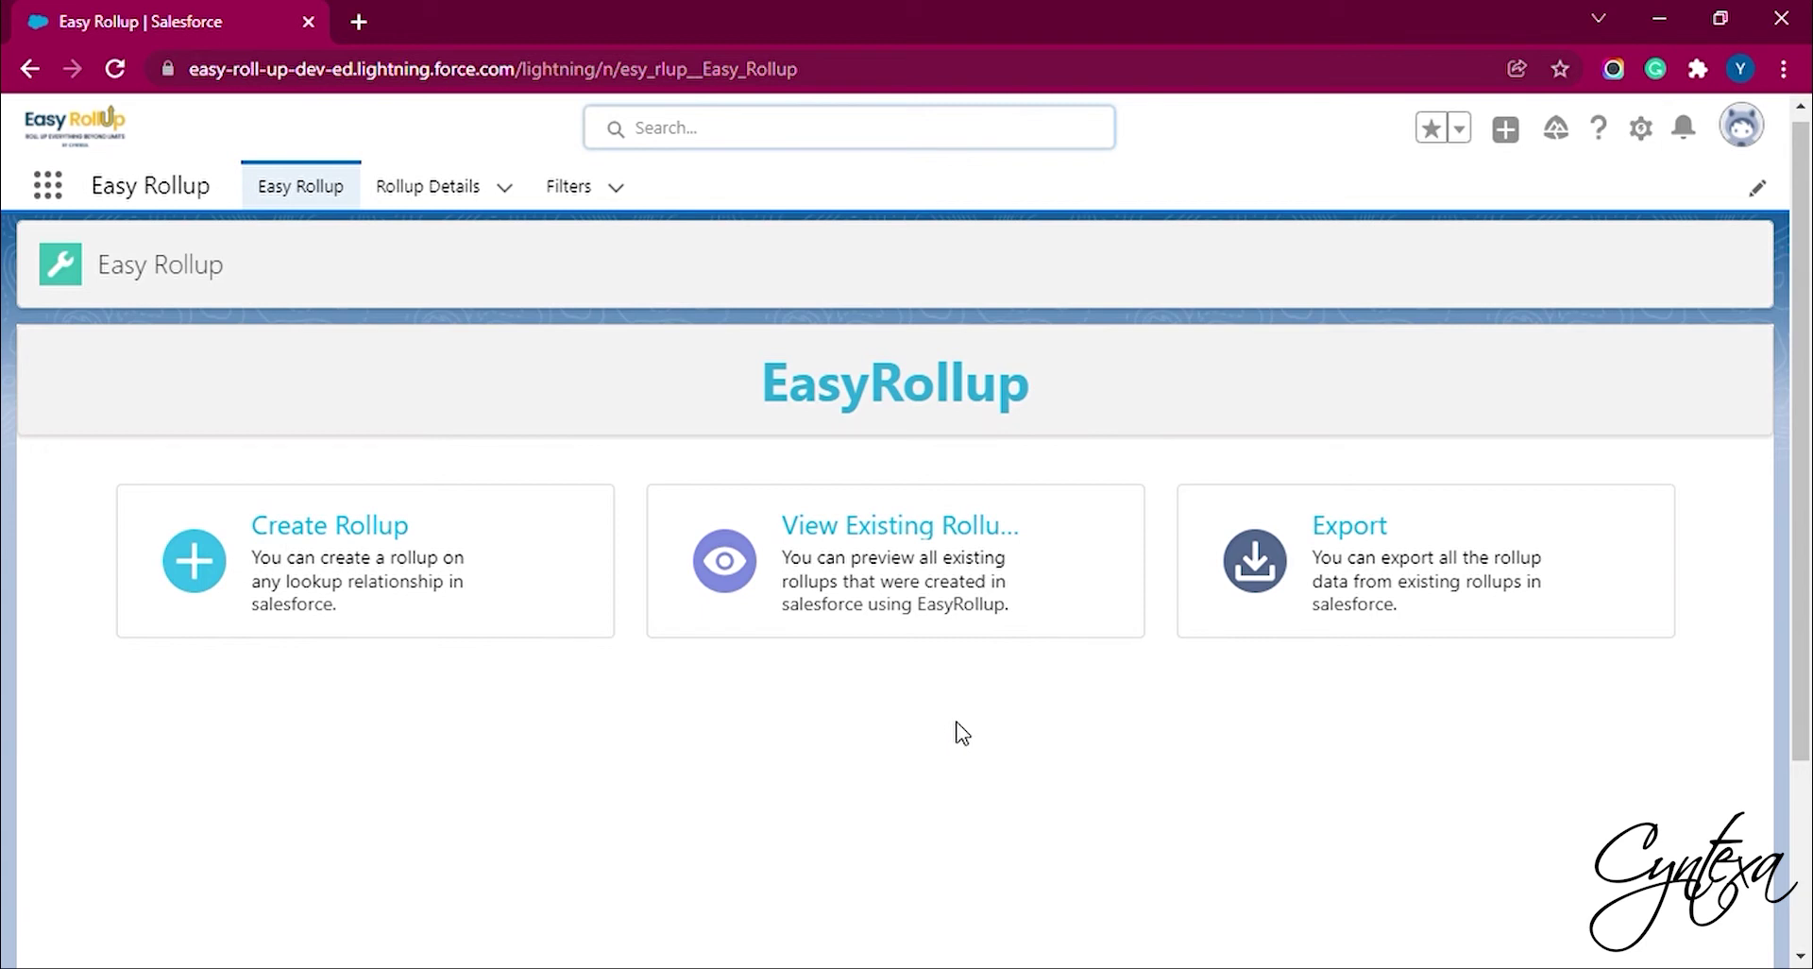
- Browse the existing rollups table, then switch to its bar-chart view
click(940, 625)
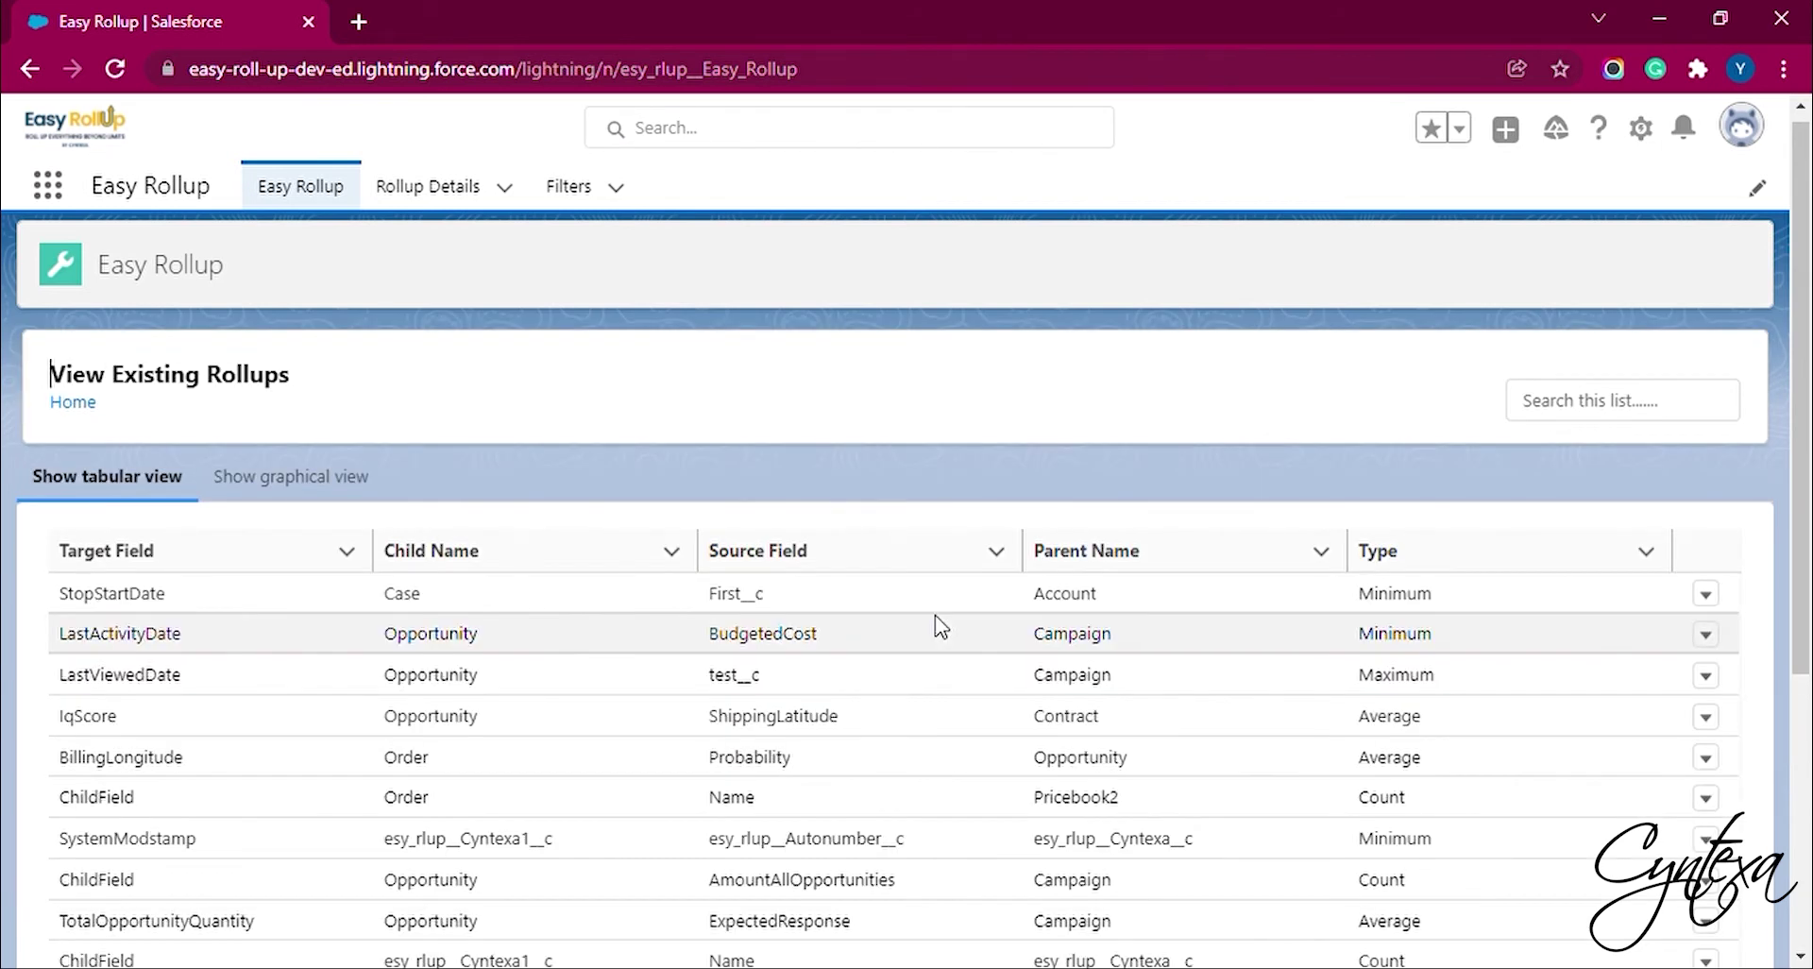
scroll(646, 746, down, 5)
scroll(645, 746, up, 5)
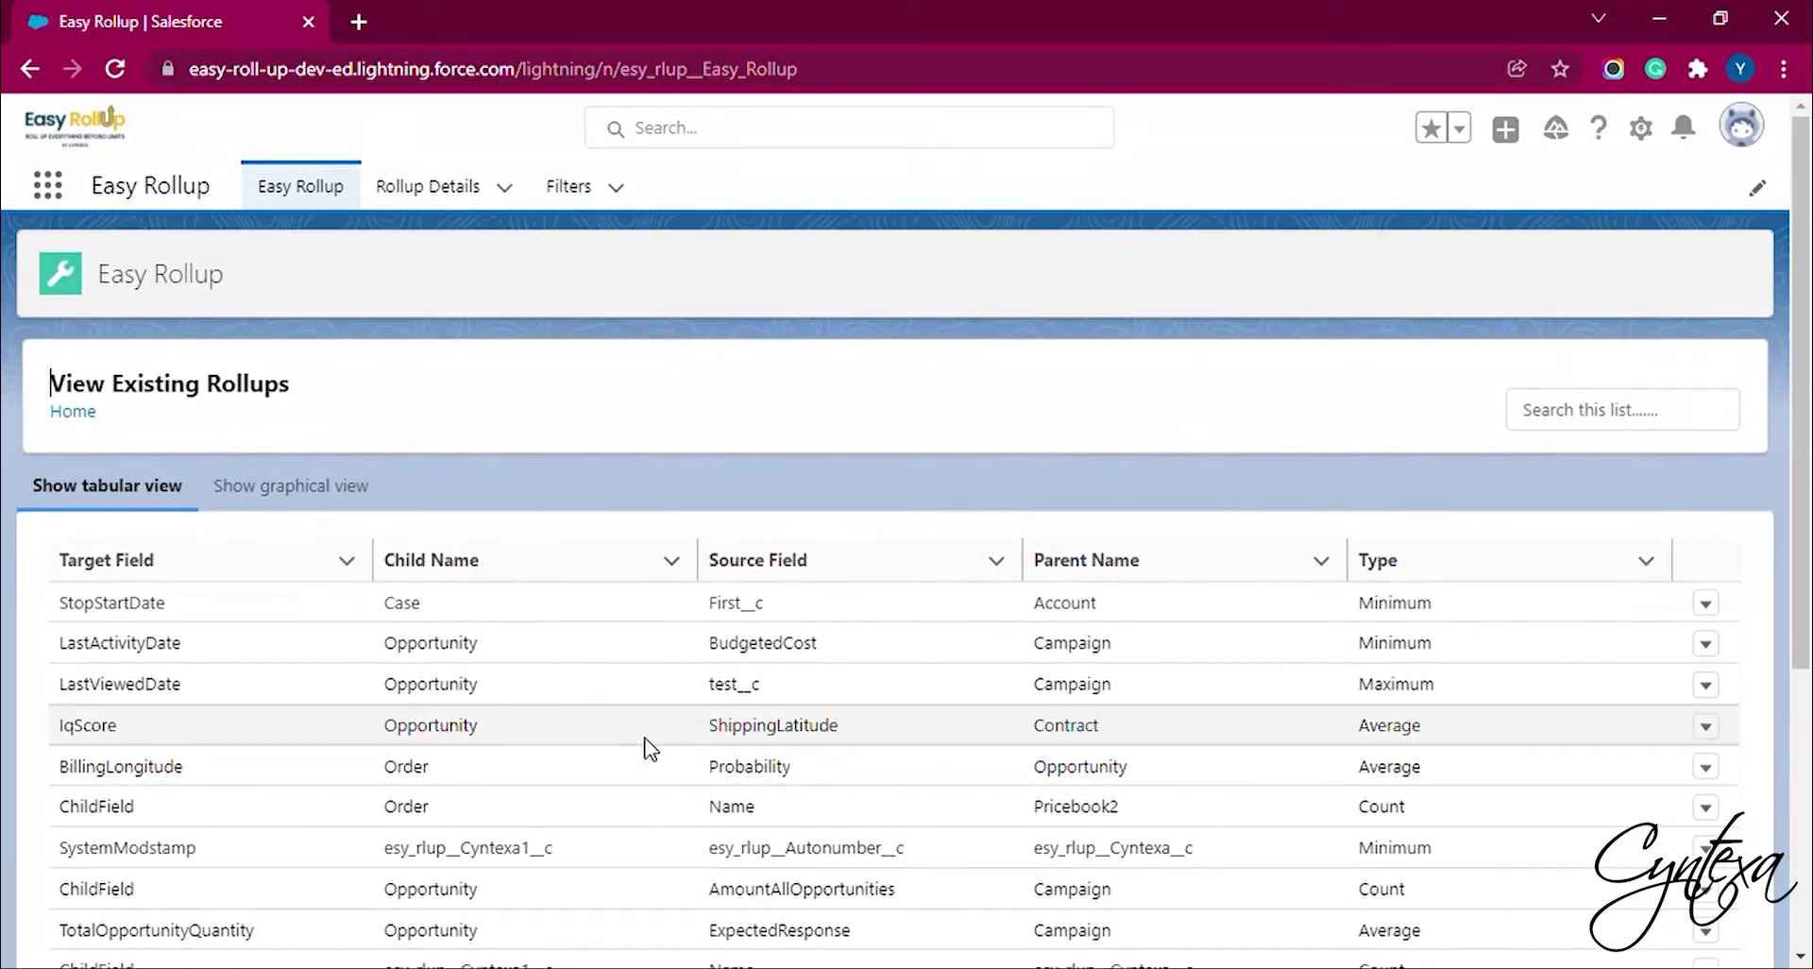
click(89, 510)
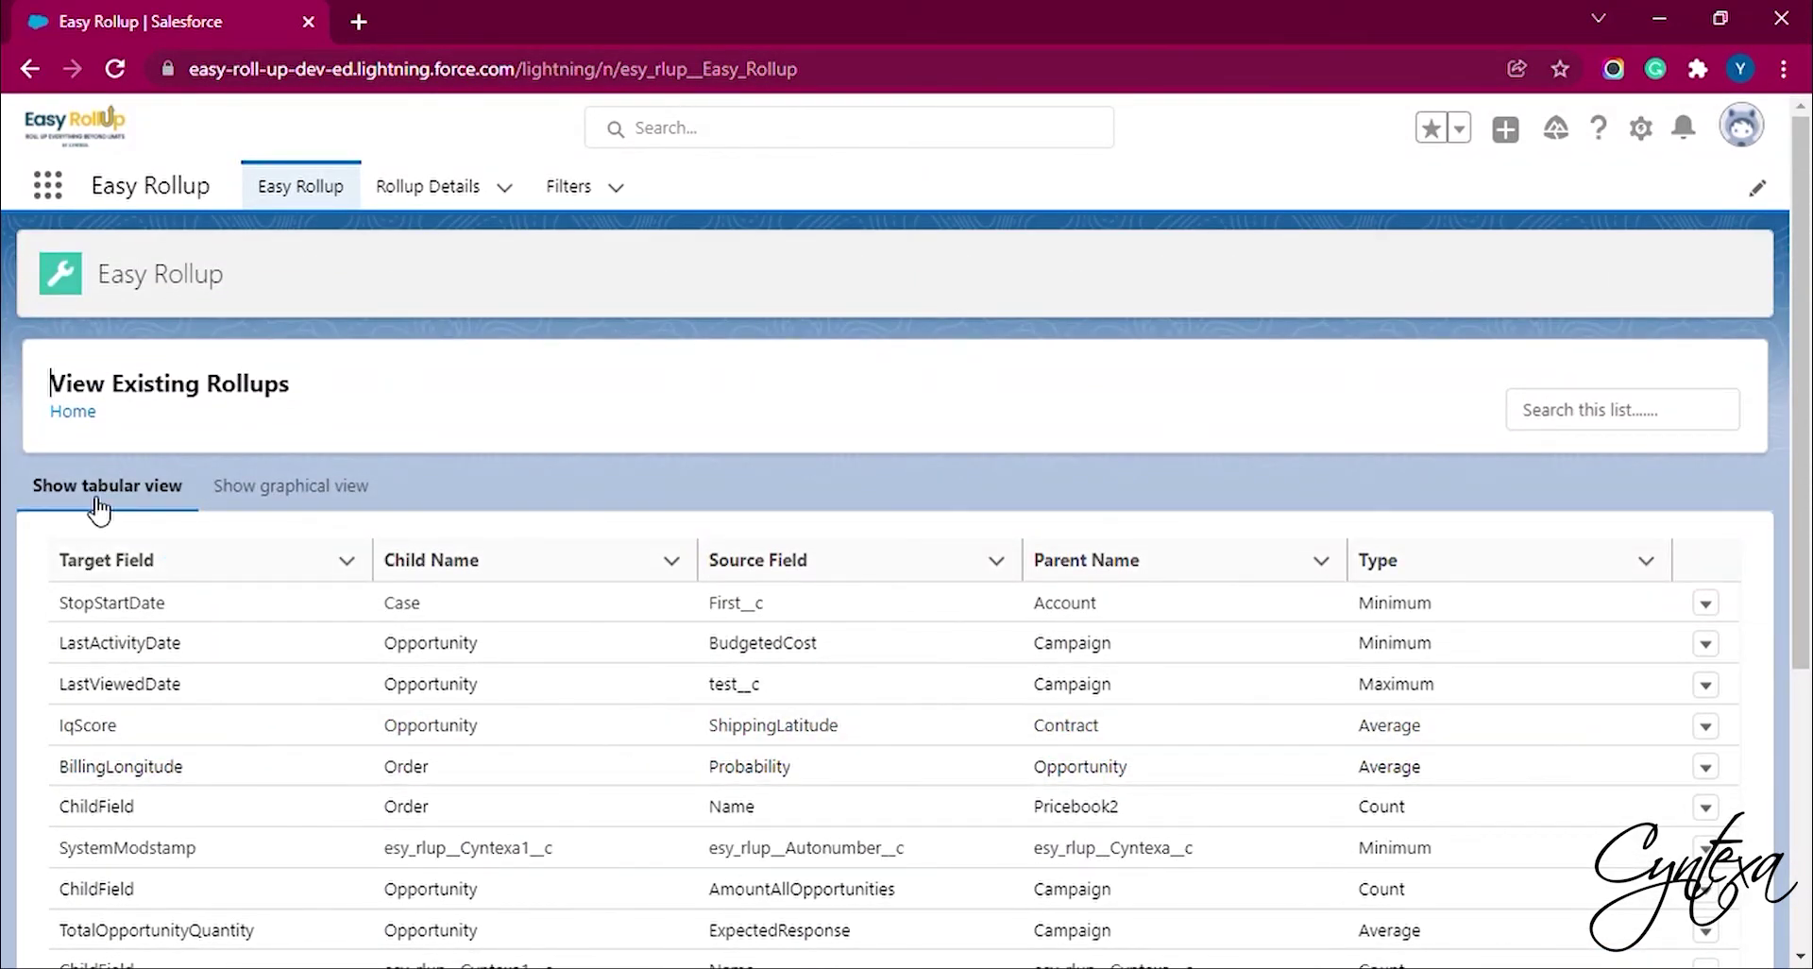
click(279, 510)
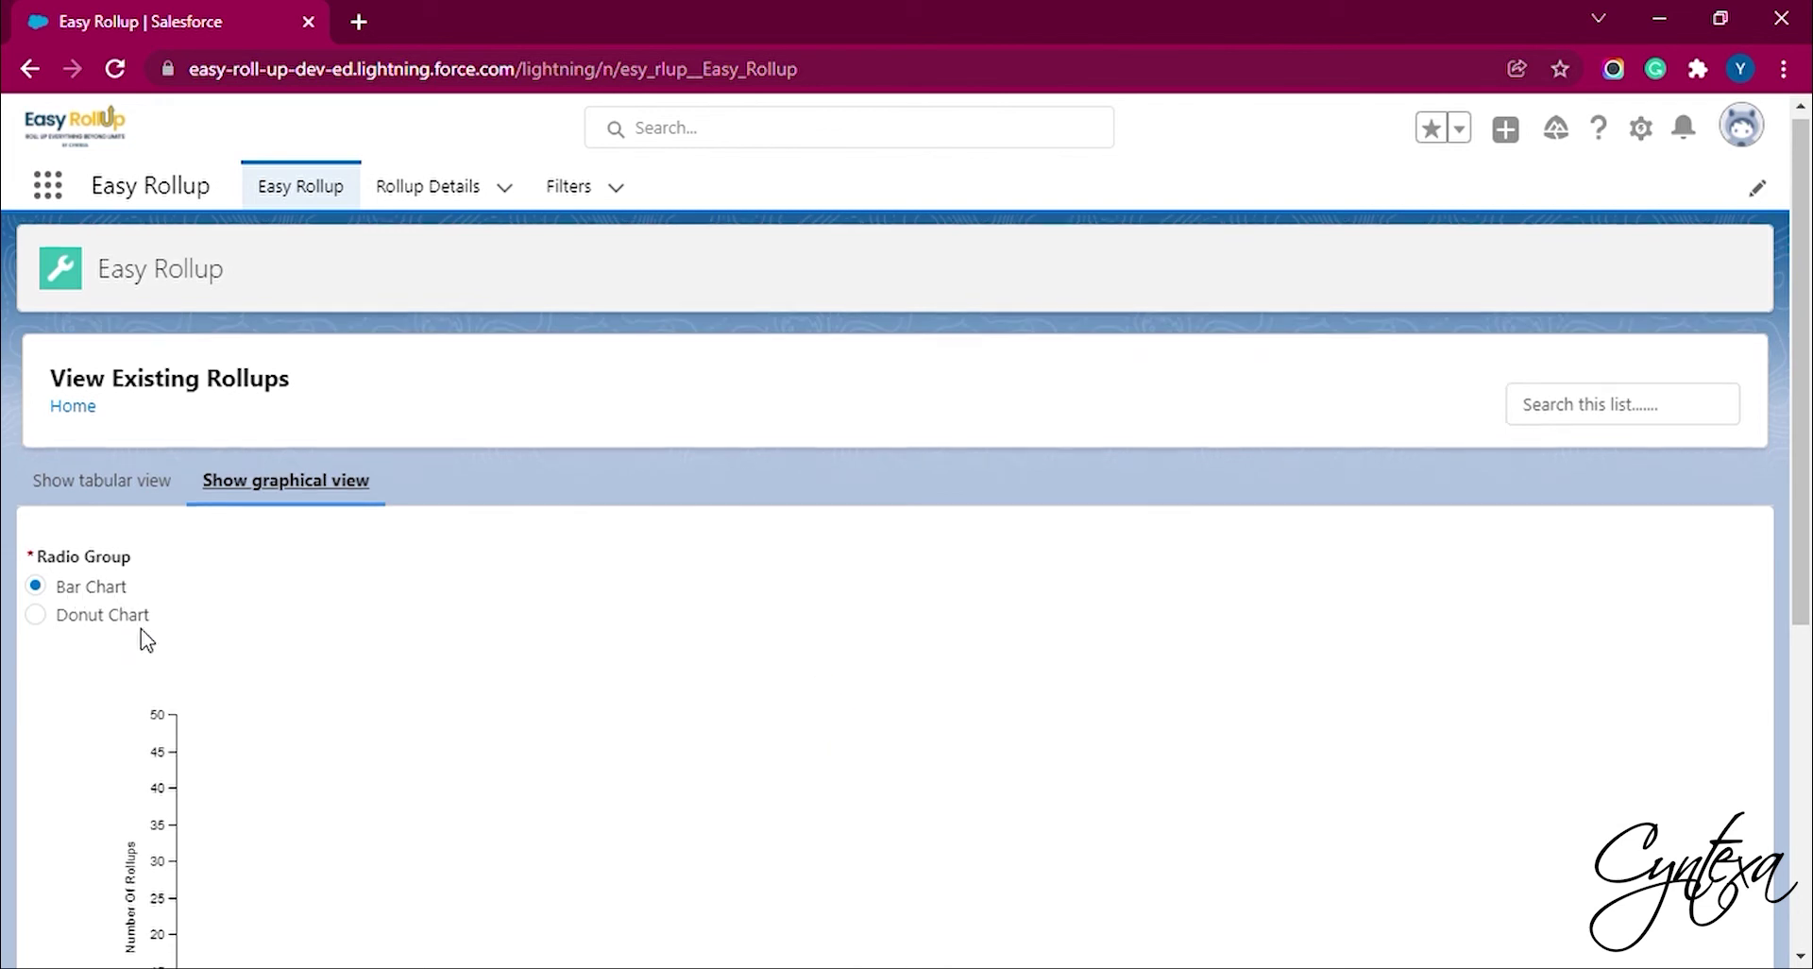
scroll(142, 642, down, 5)
scroll(95, 472, up, 2)
click(37, 267)
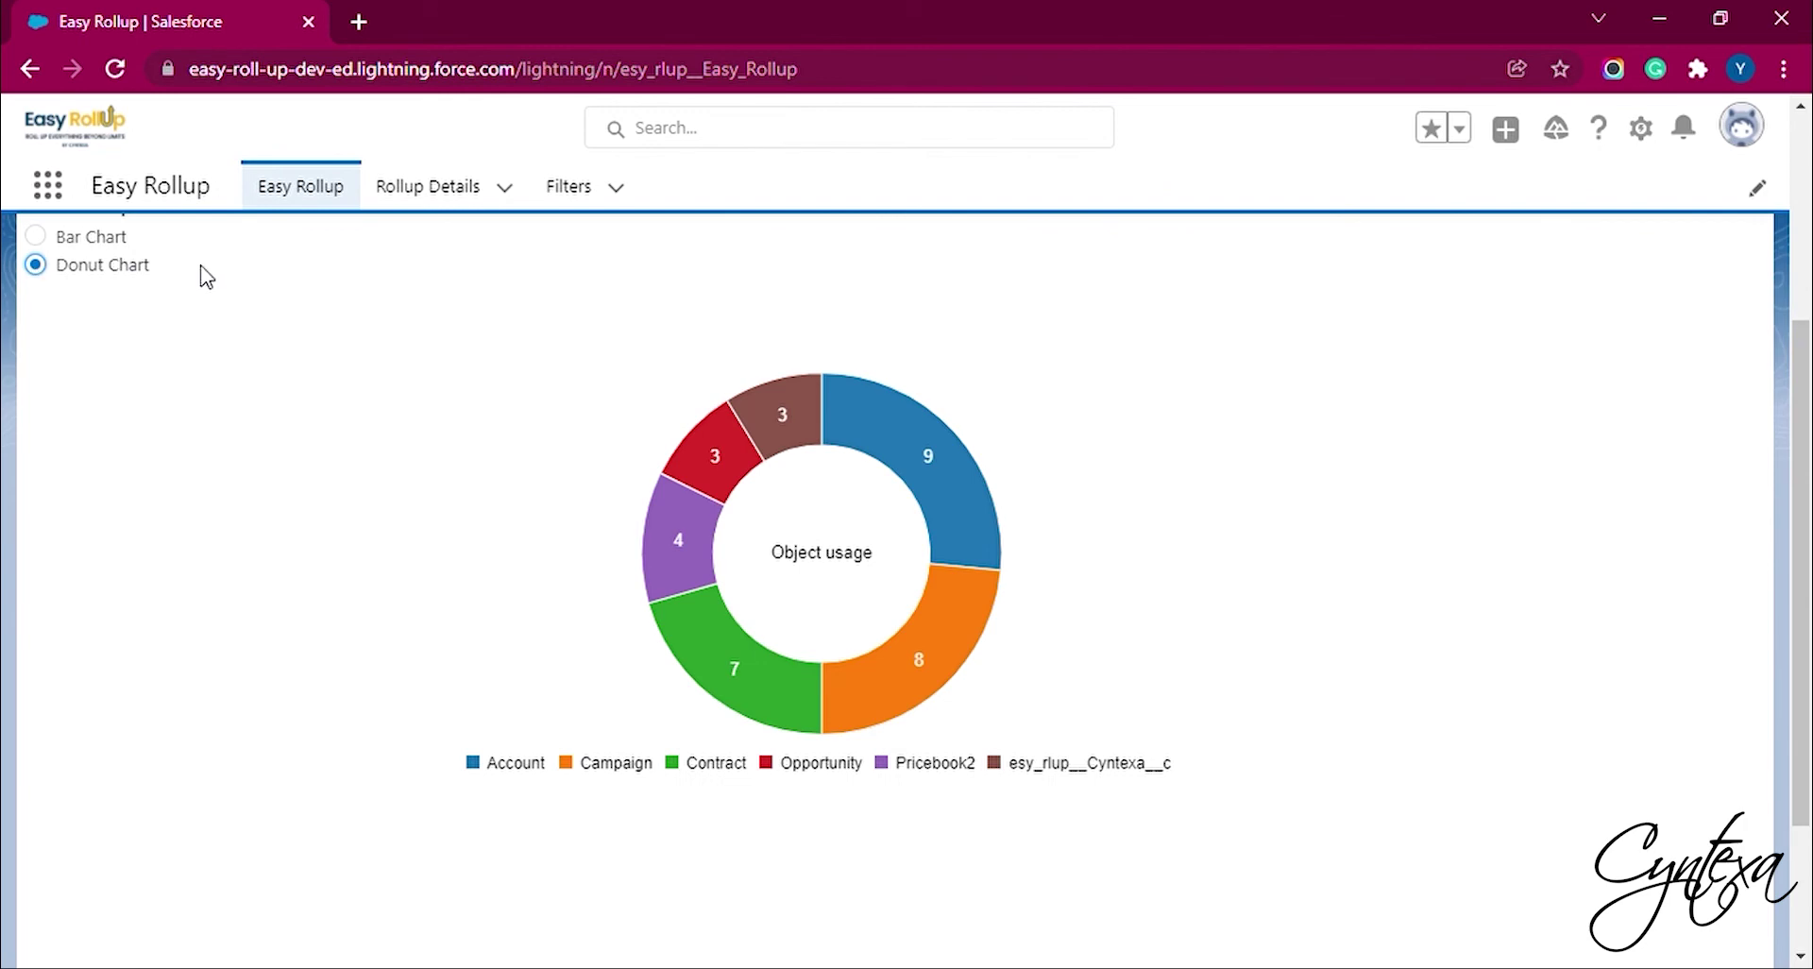
scroll(170, 321, up, 3)
click(130, 357)
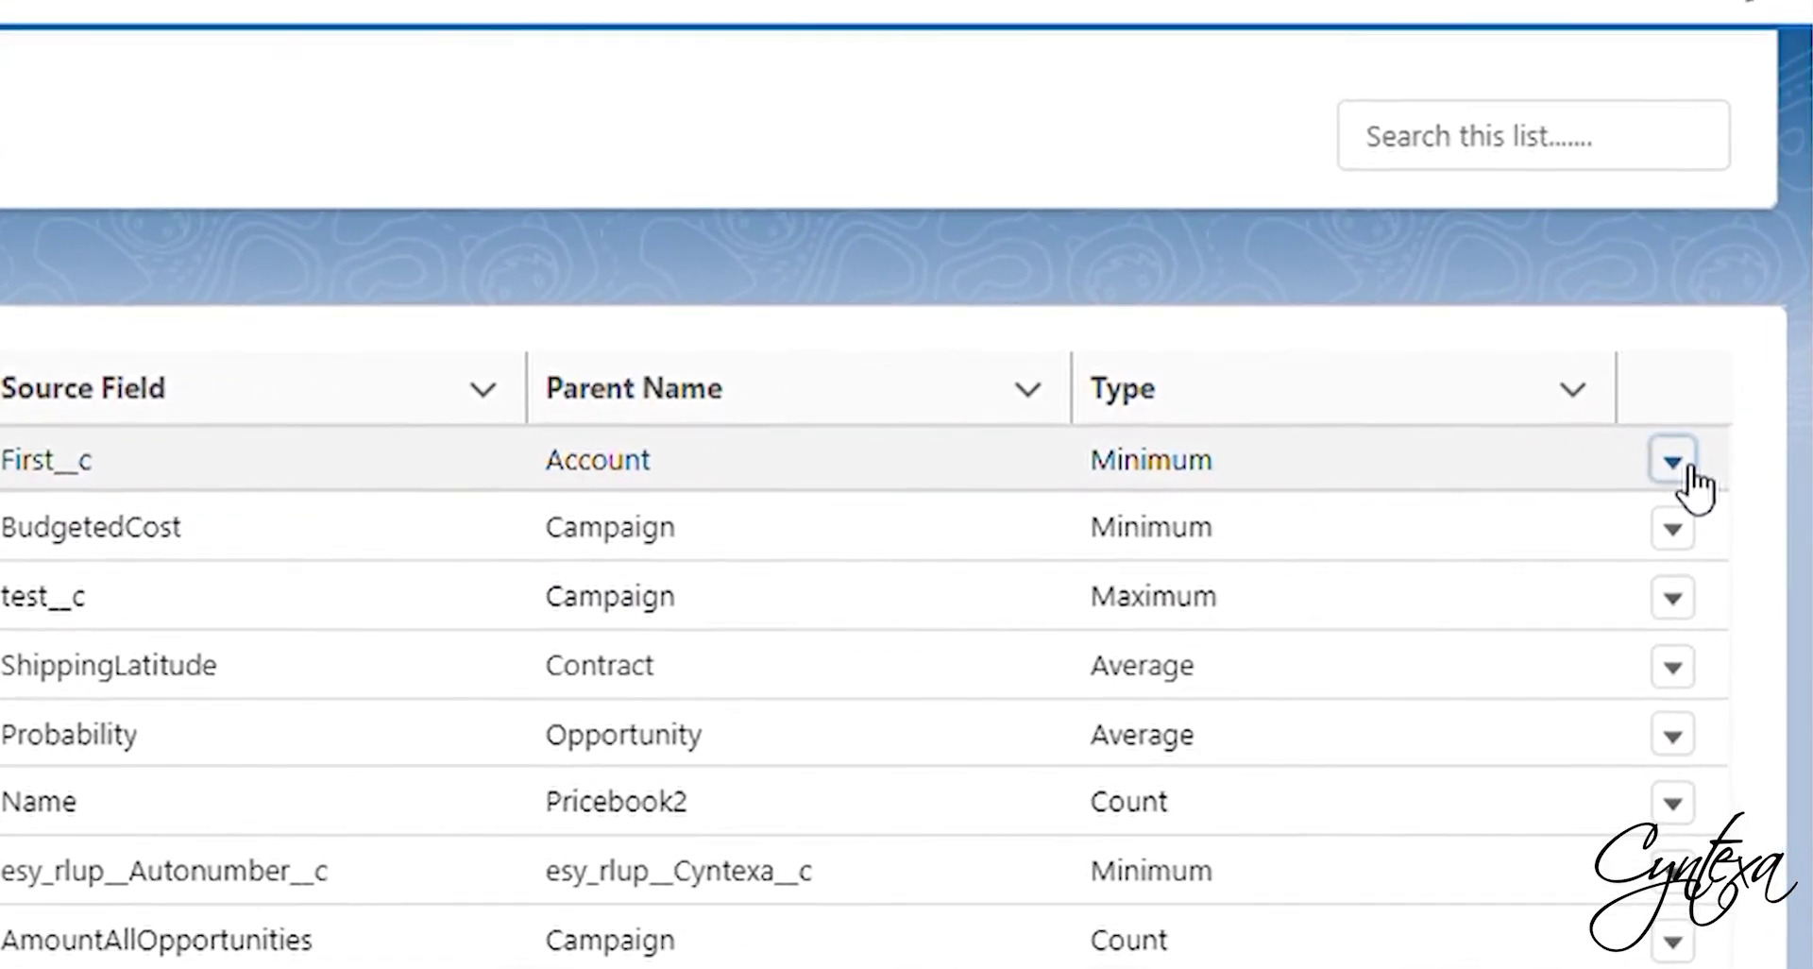
click(1707, 472)
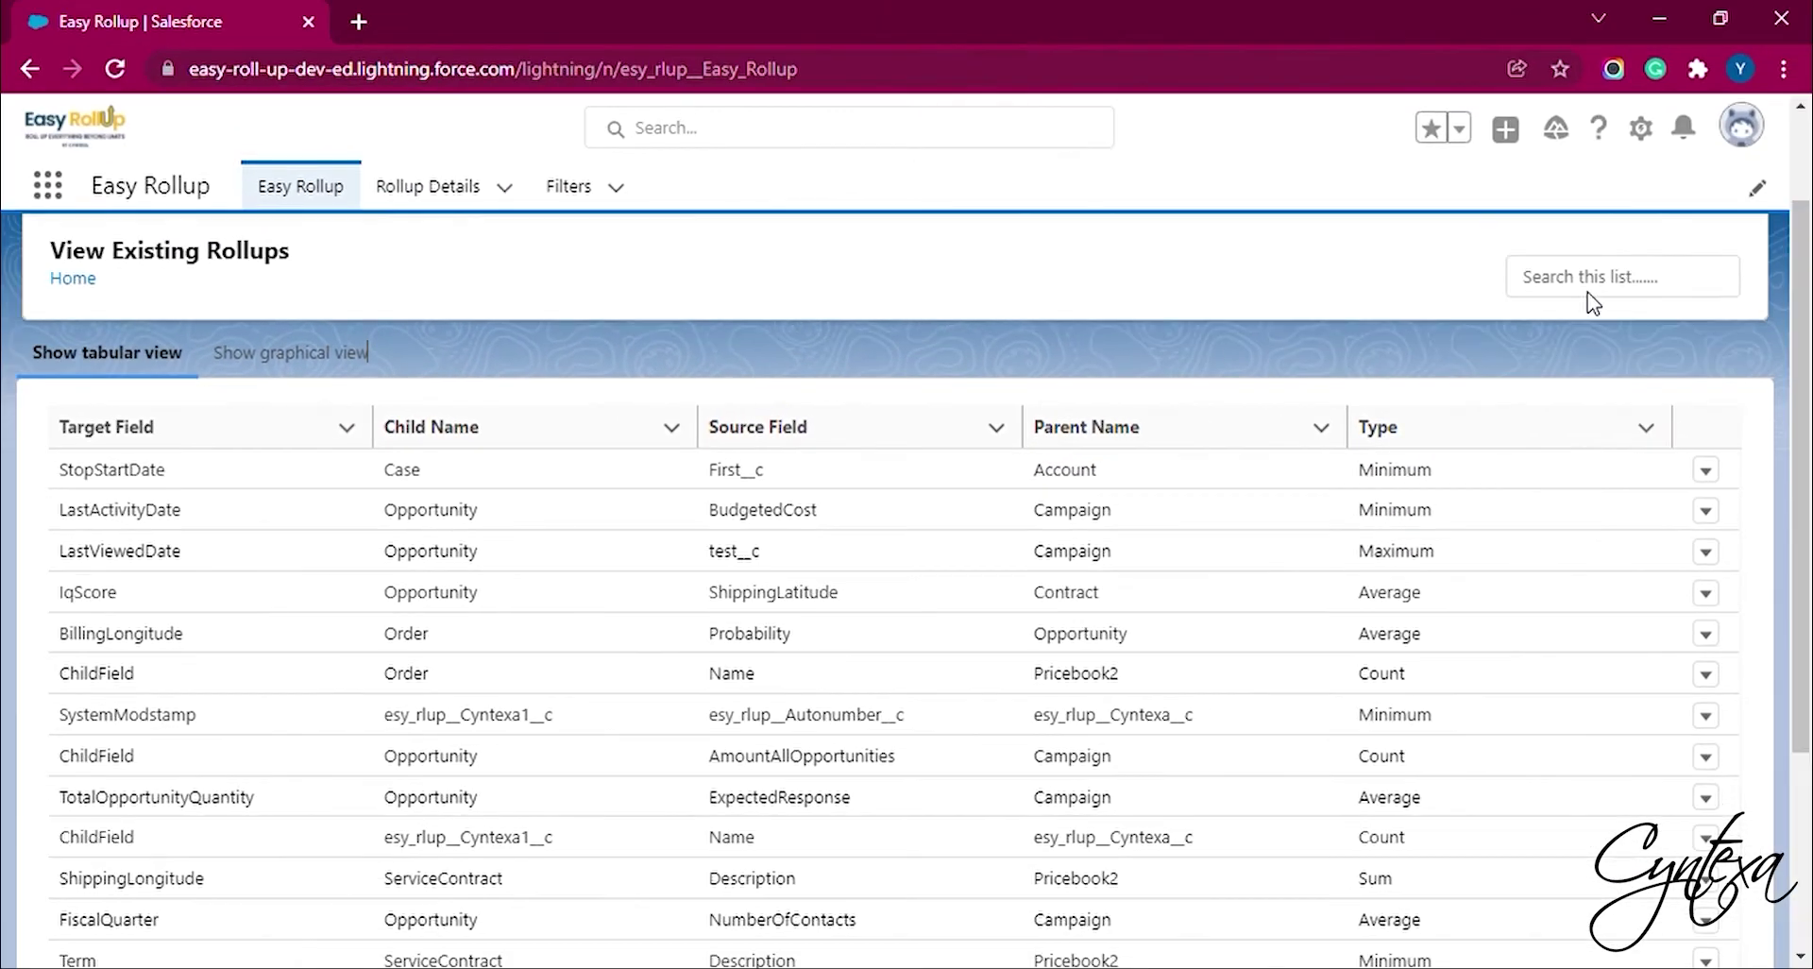
- Search the existing rollups for 'Case', then return to the Easy Rollup home page
click(1531, 42)
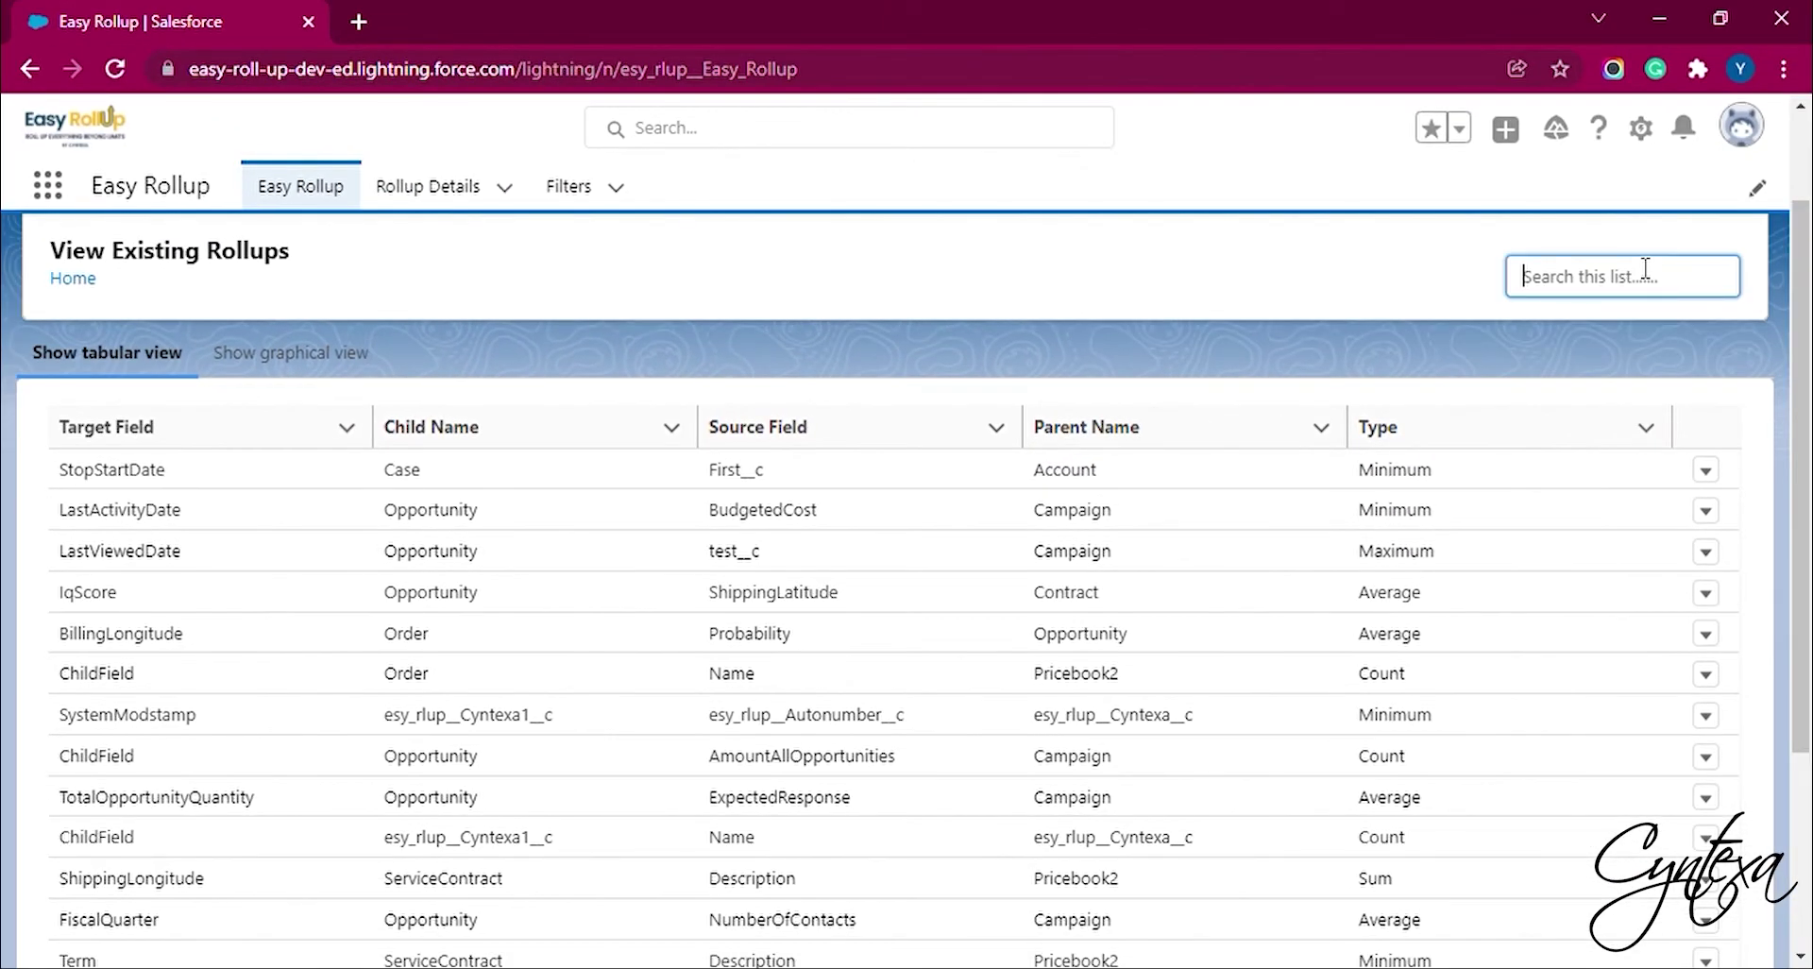
text(Case)
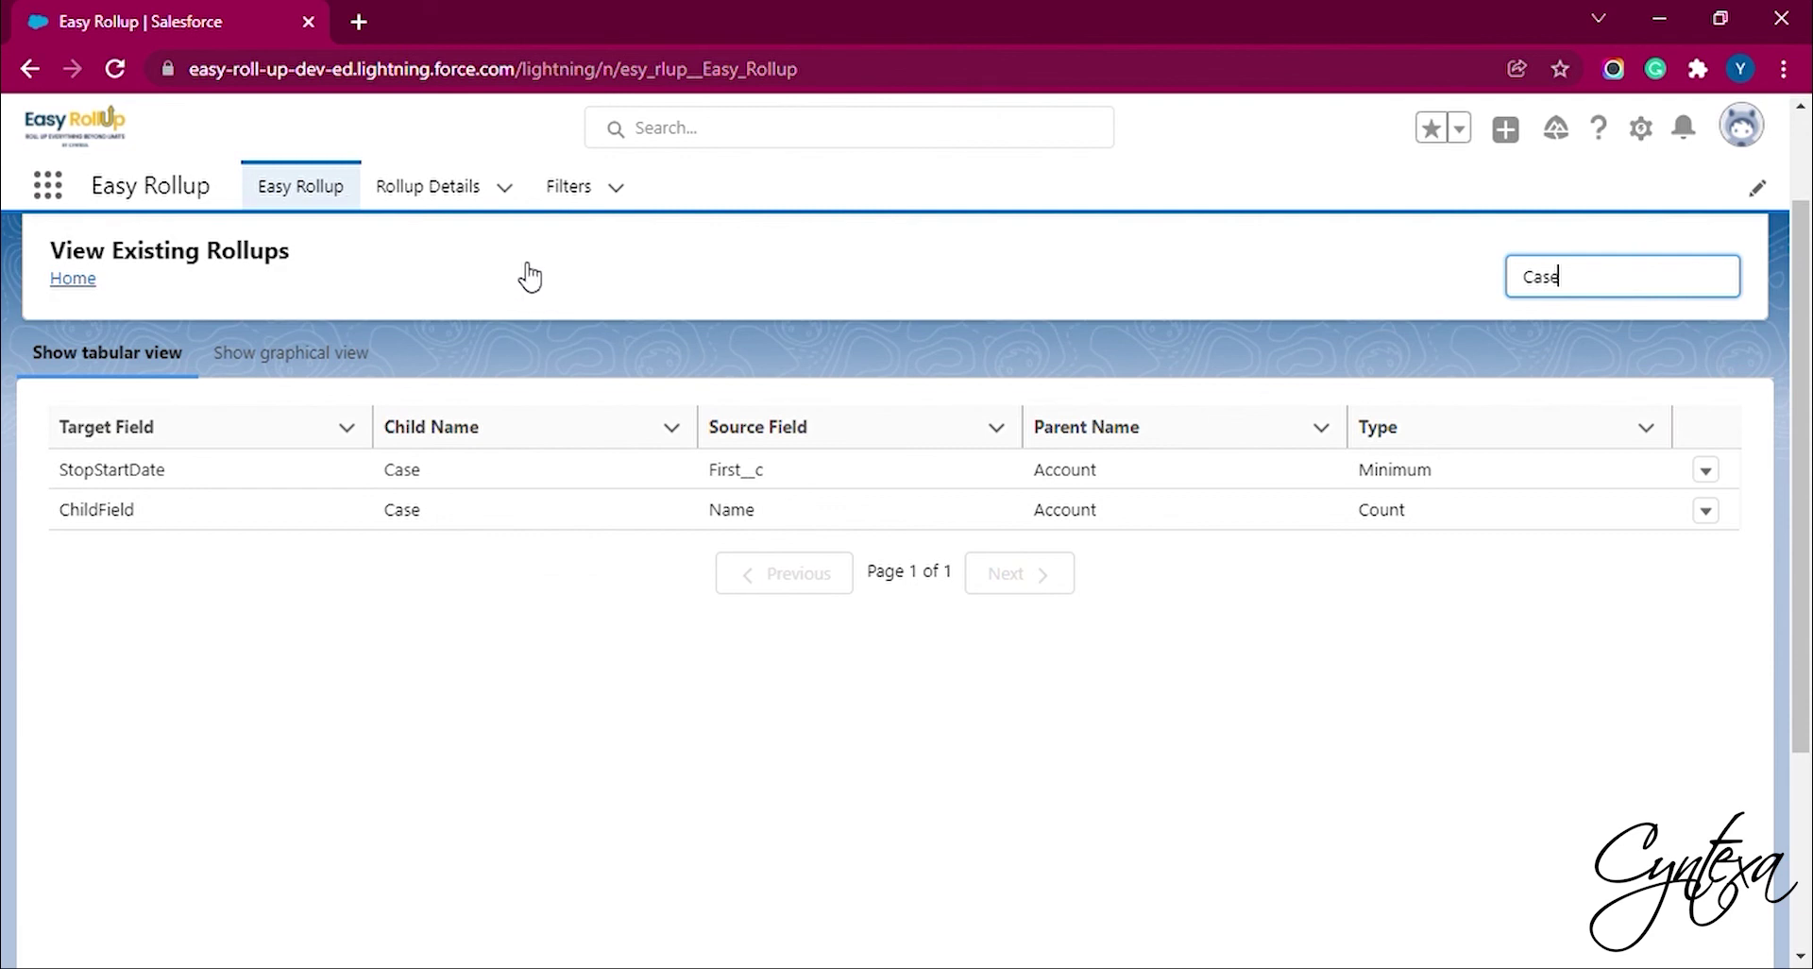
click(89, 284)
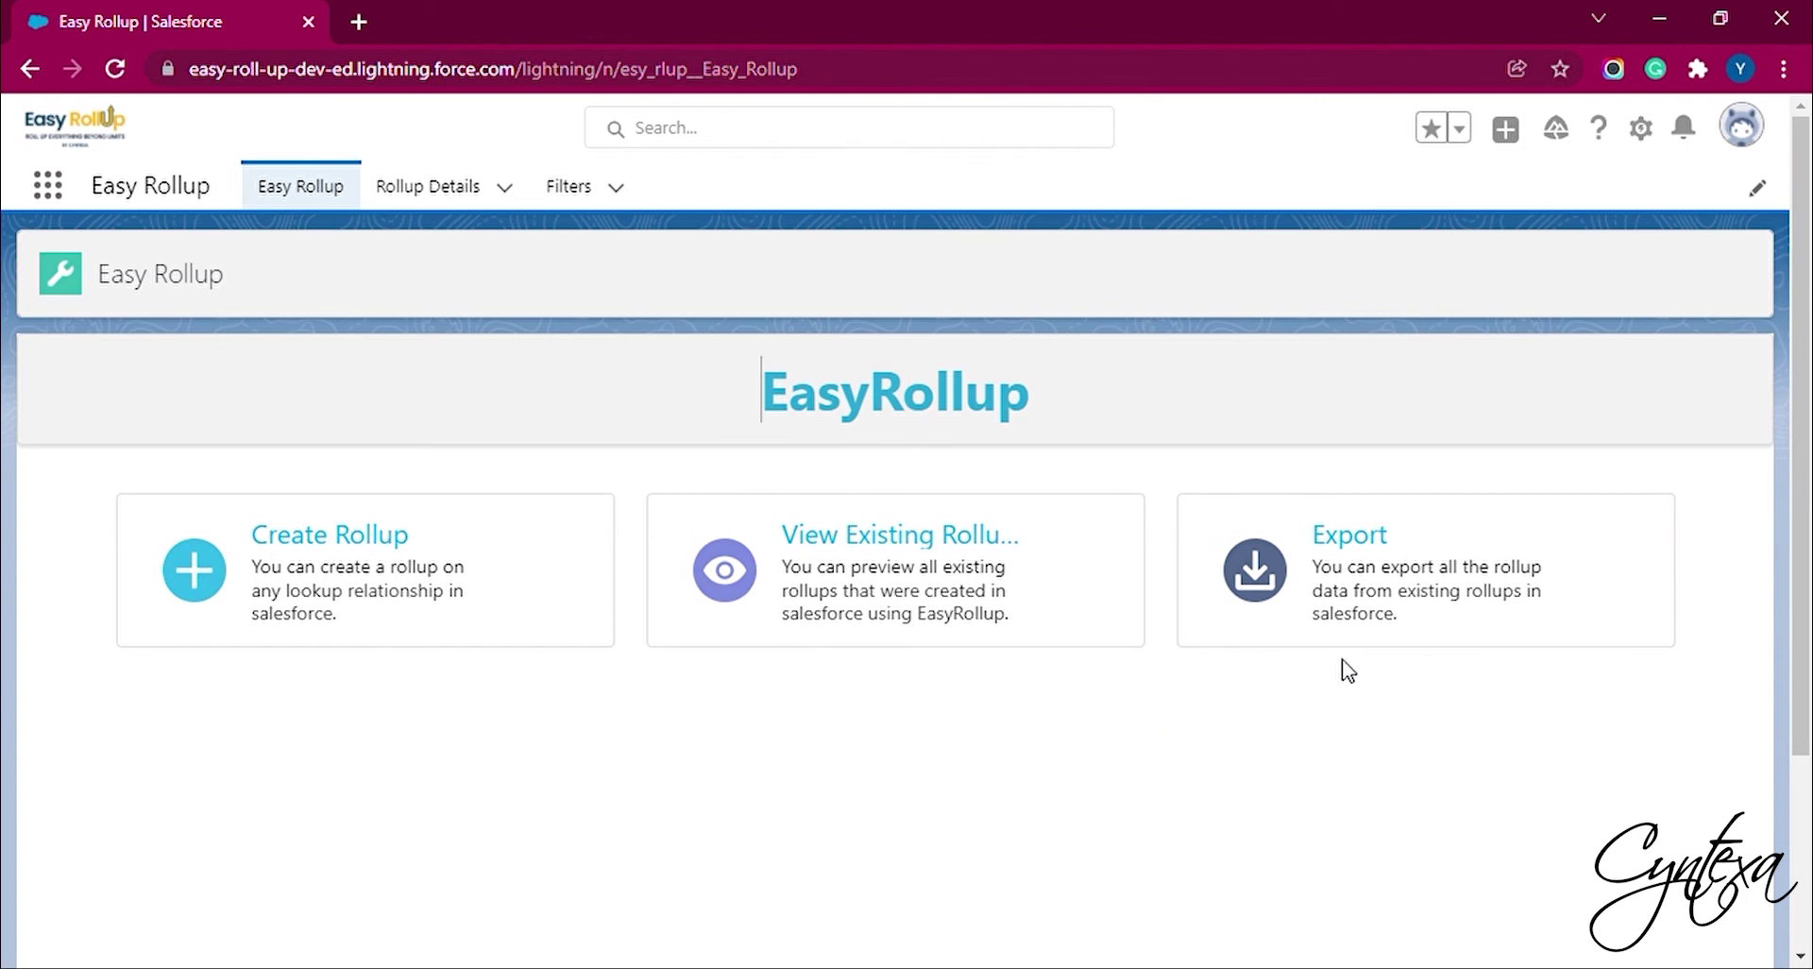
- Export the Opportunity-to-BudgetedCost rollup, then all rollups, as CSV files and open each
click(1407, 624)
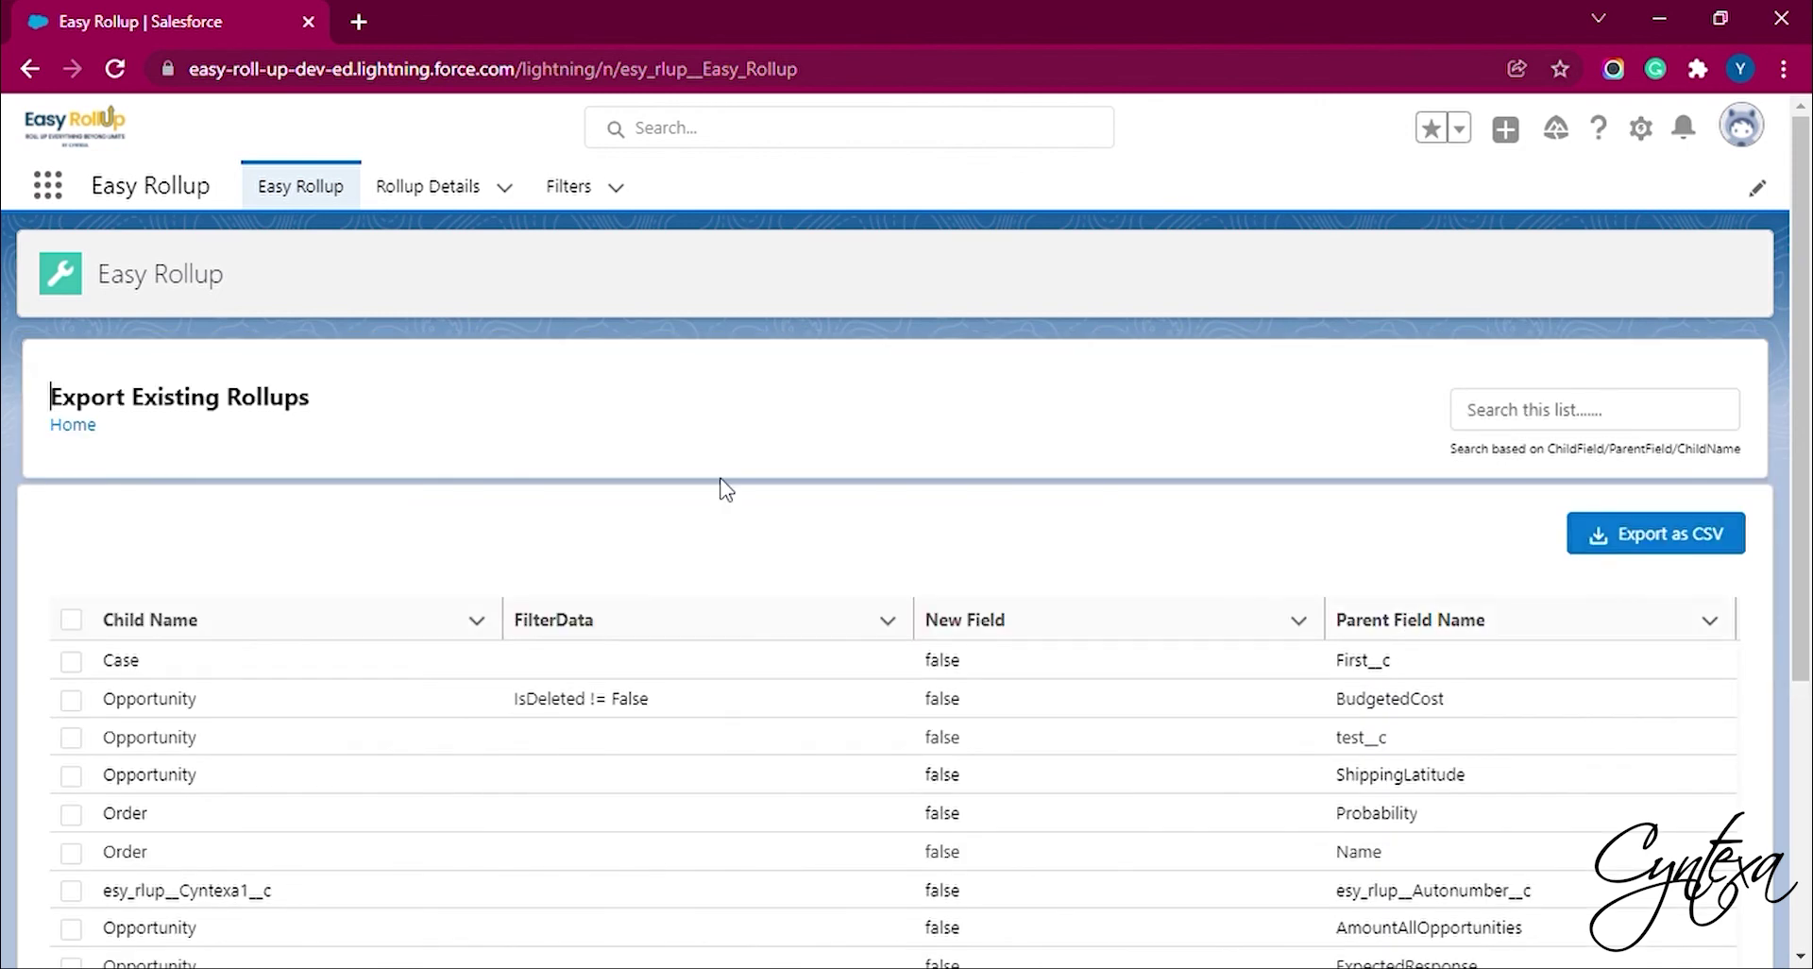
click(73, 700)
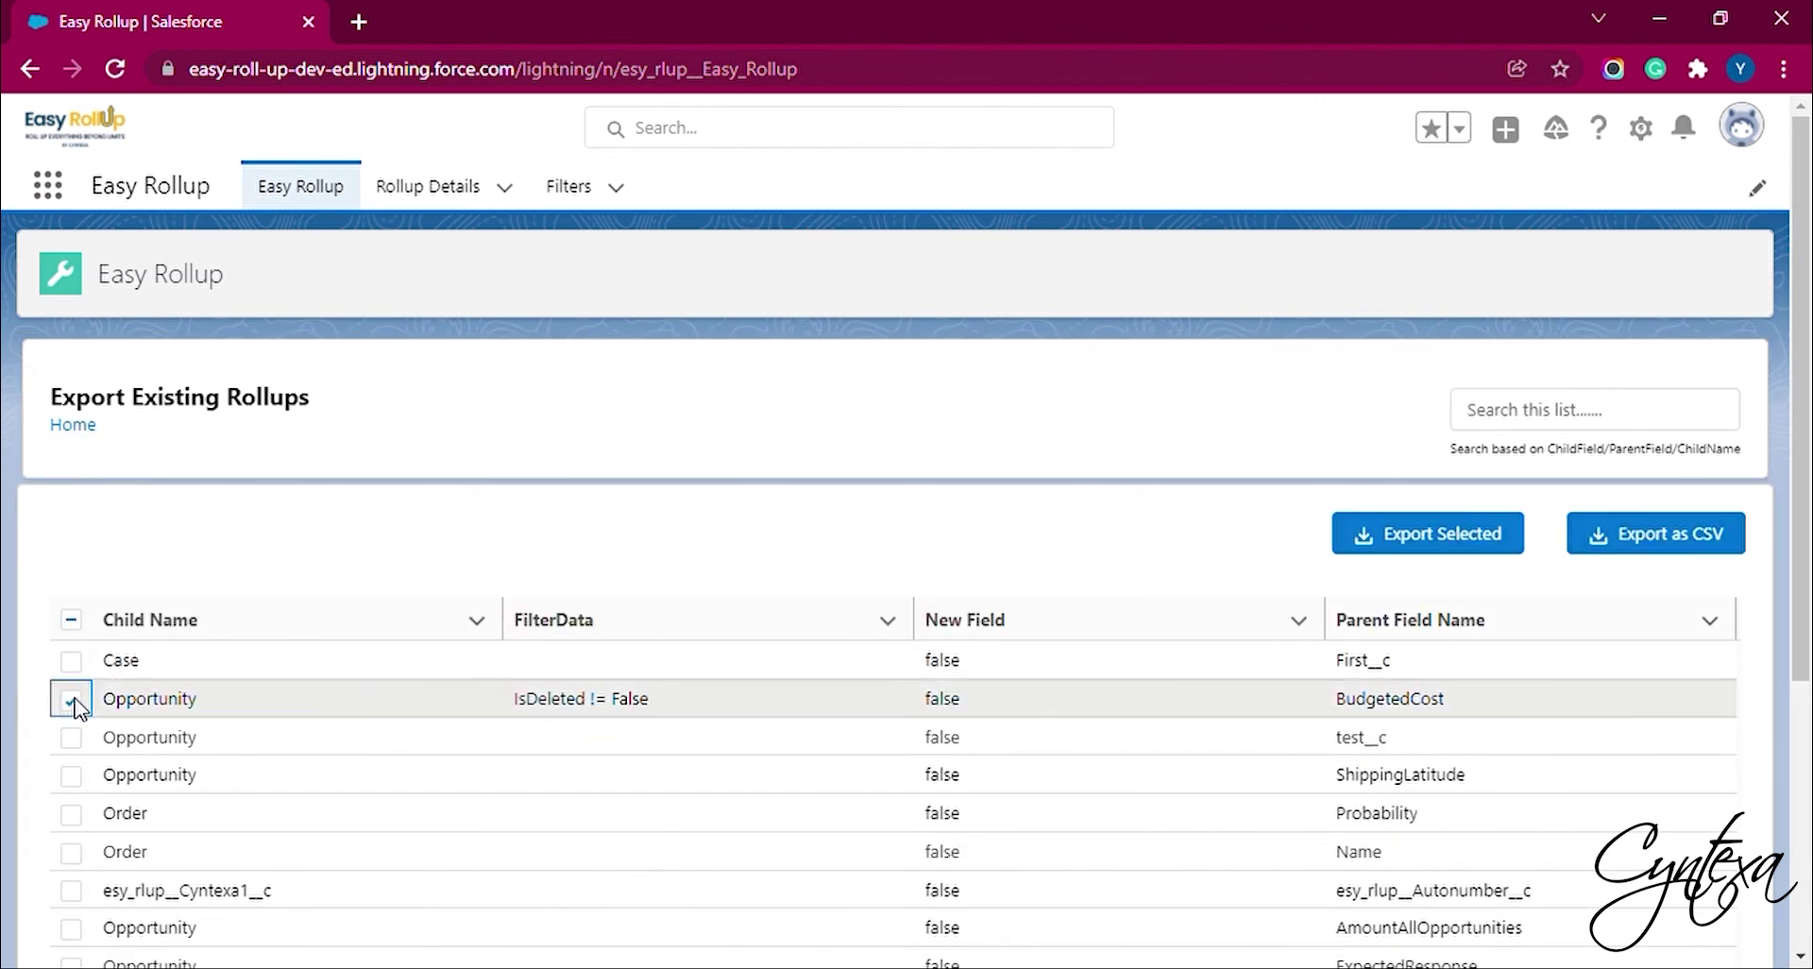
click(1424, 557)
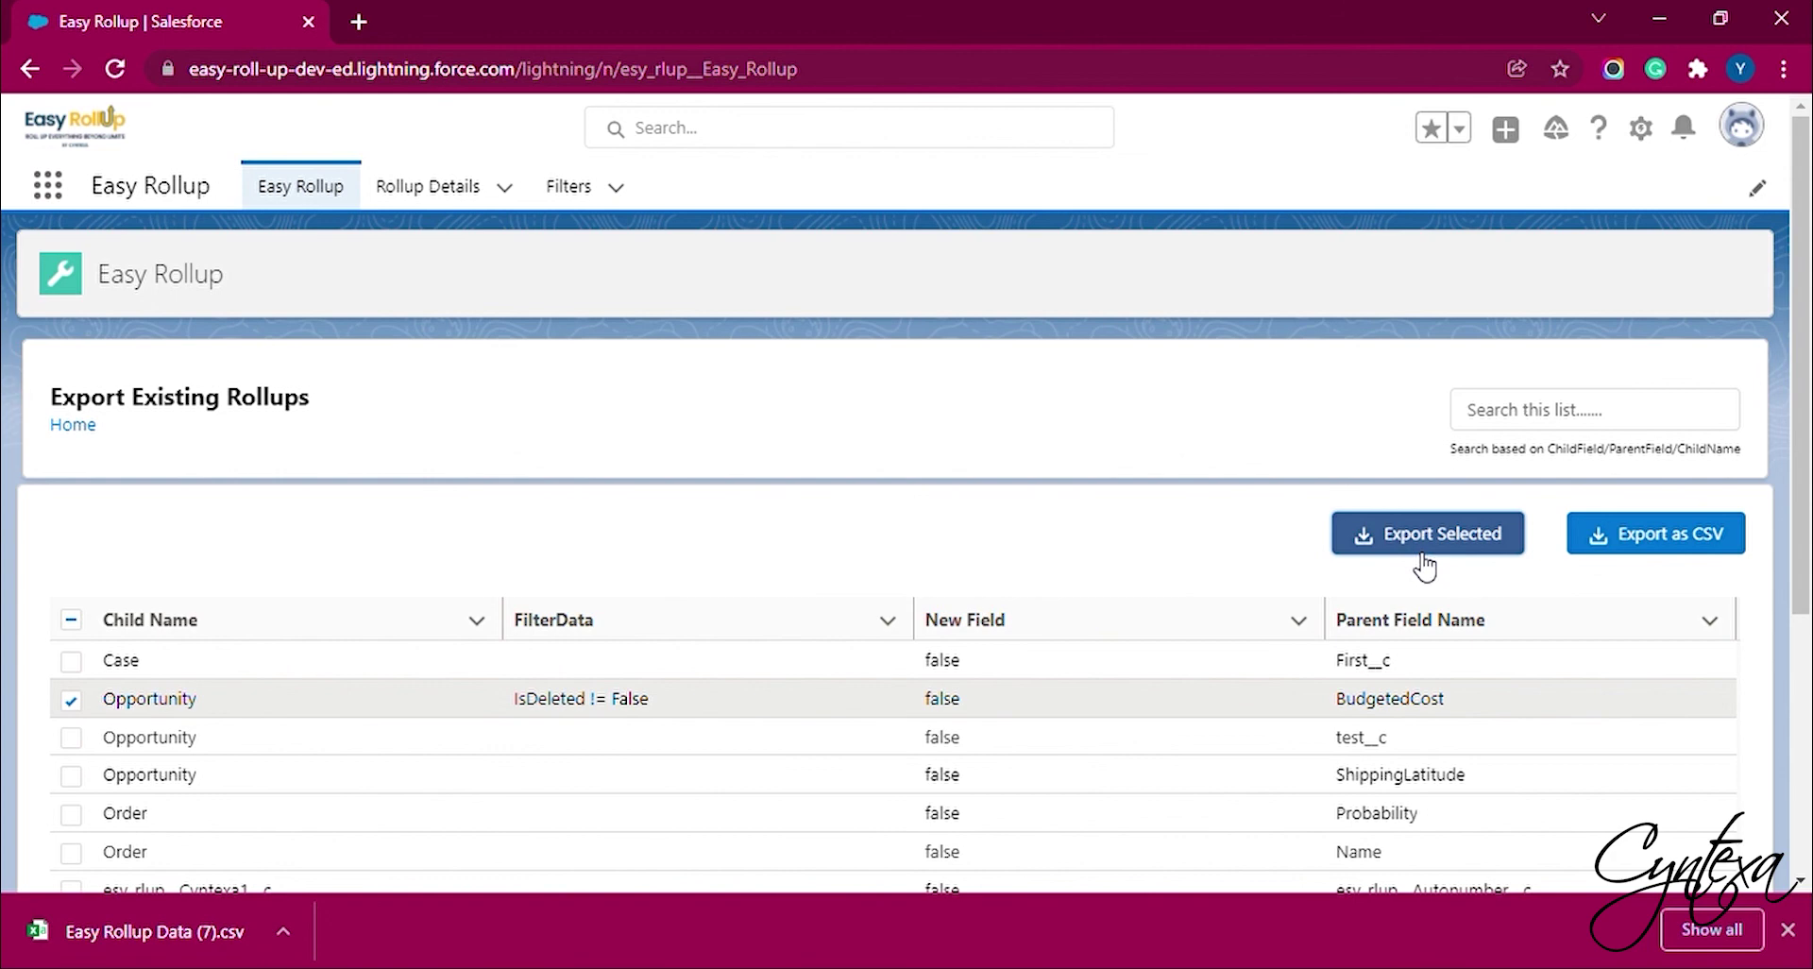
click(182, 944)
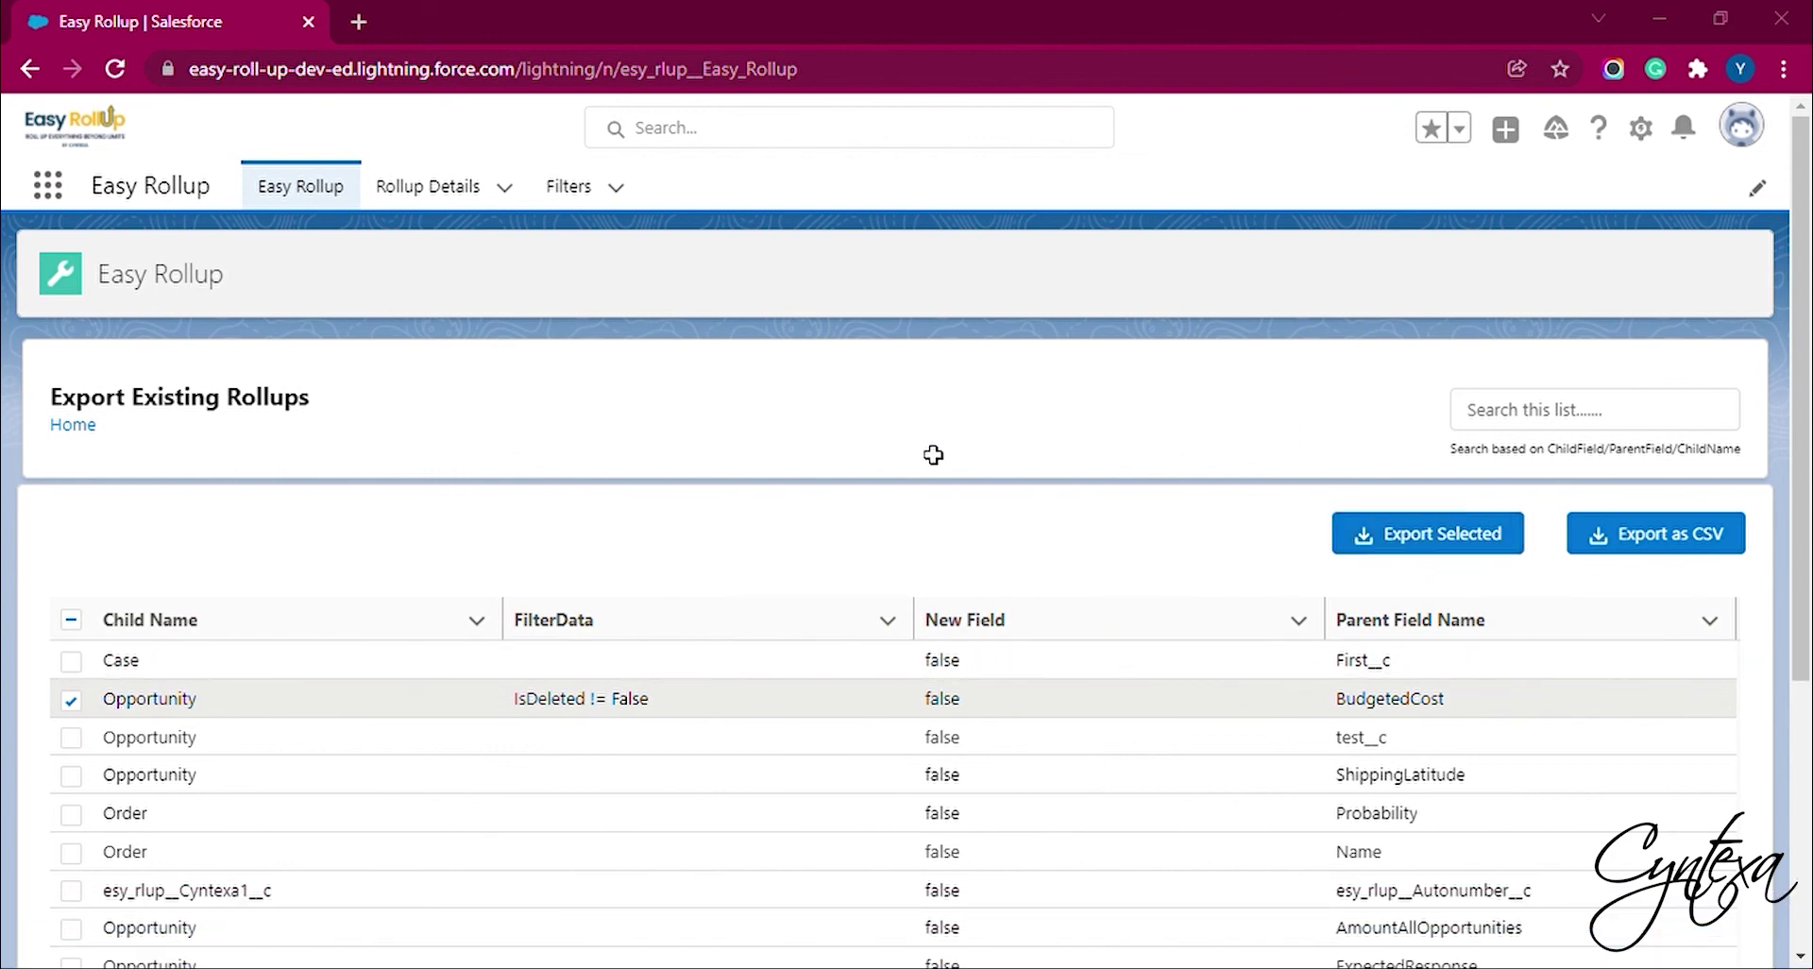
click(1694, 548)
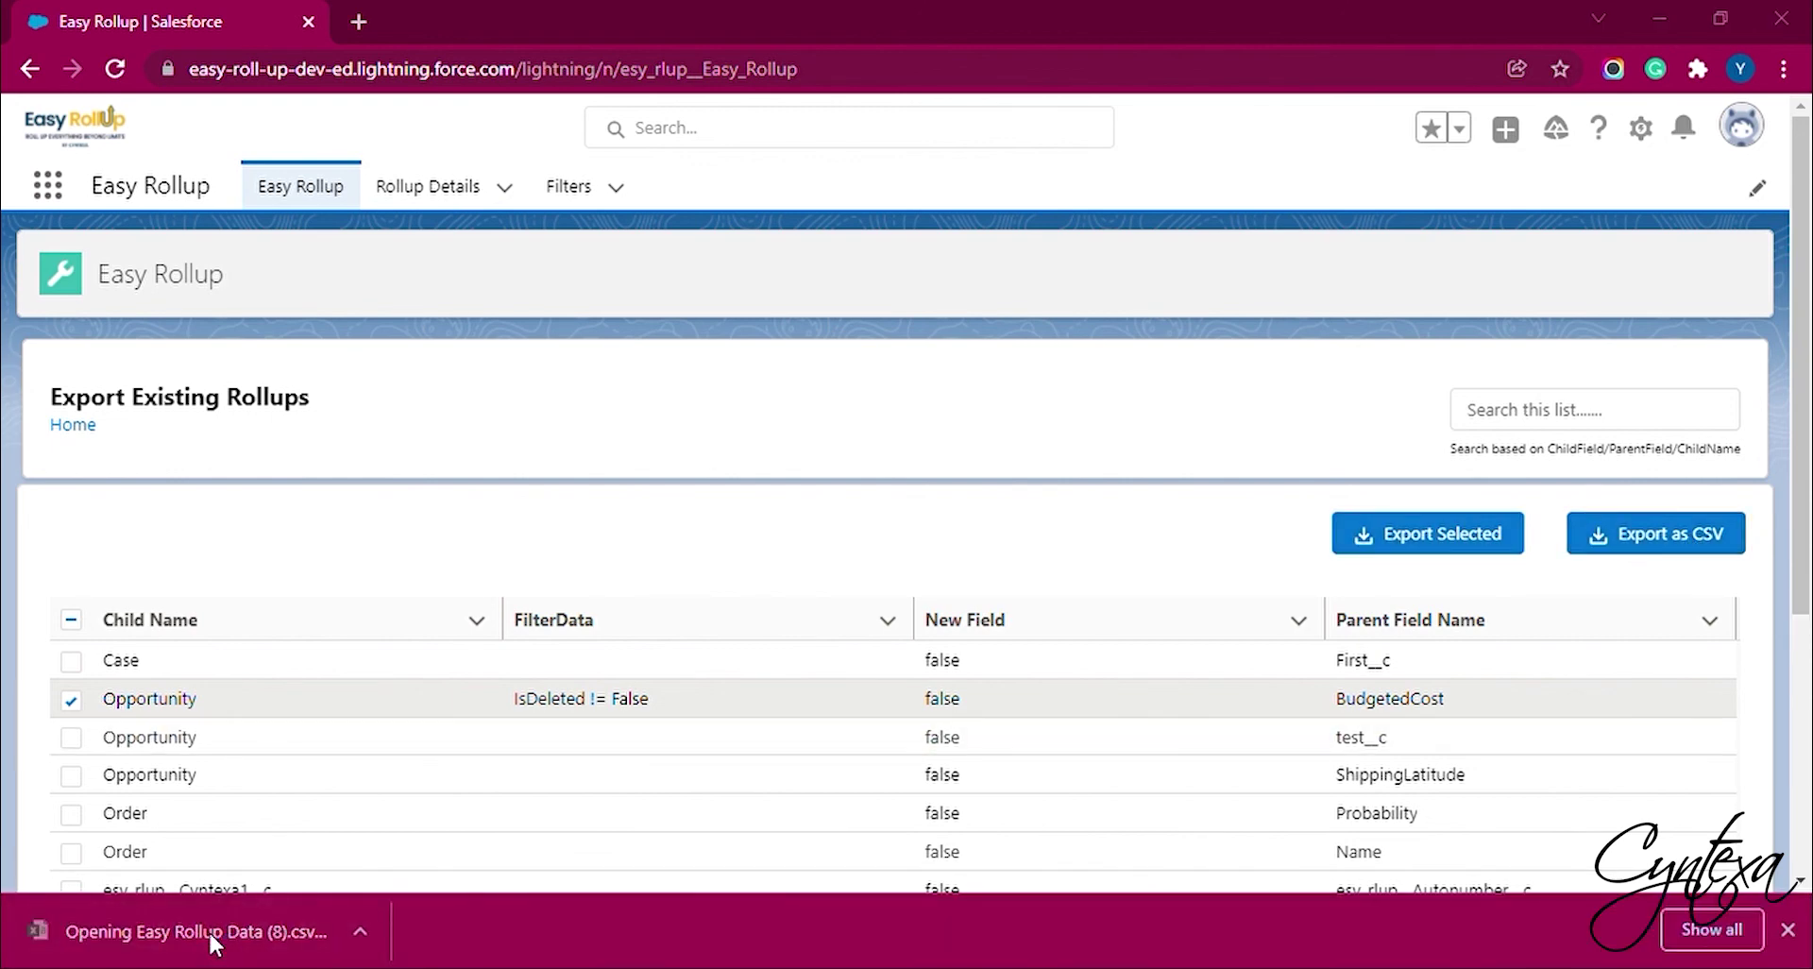